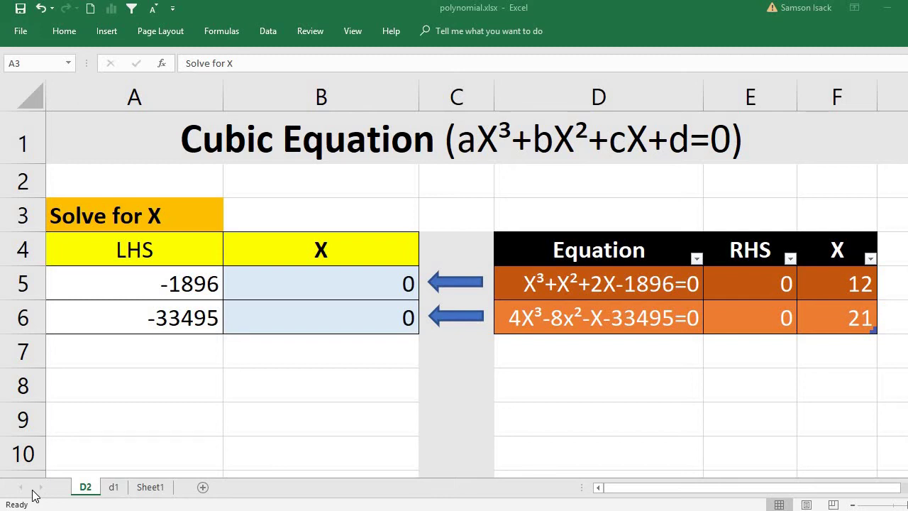
Step: Look up the Goal Seek command among the what-if analysis tools
click(274, 37)
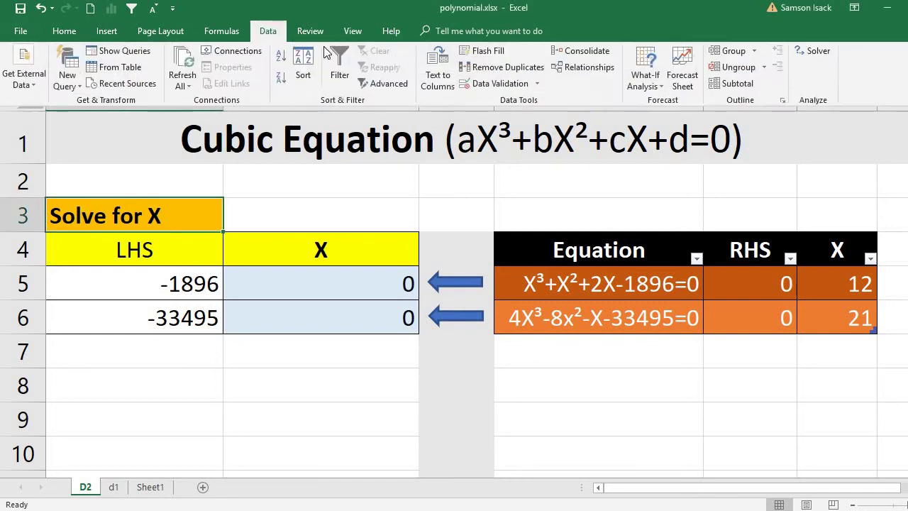
click(649, 93)
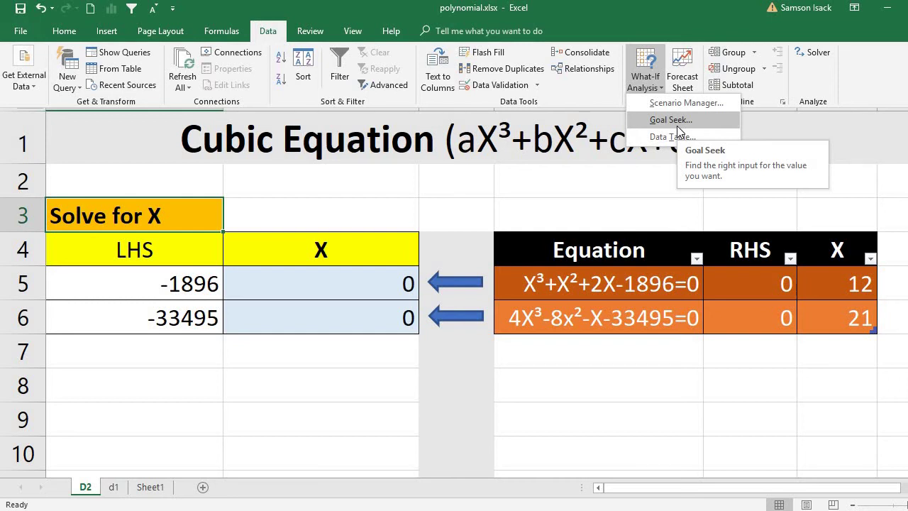
click(386, 294)
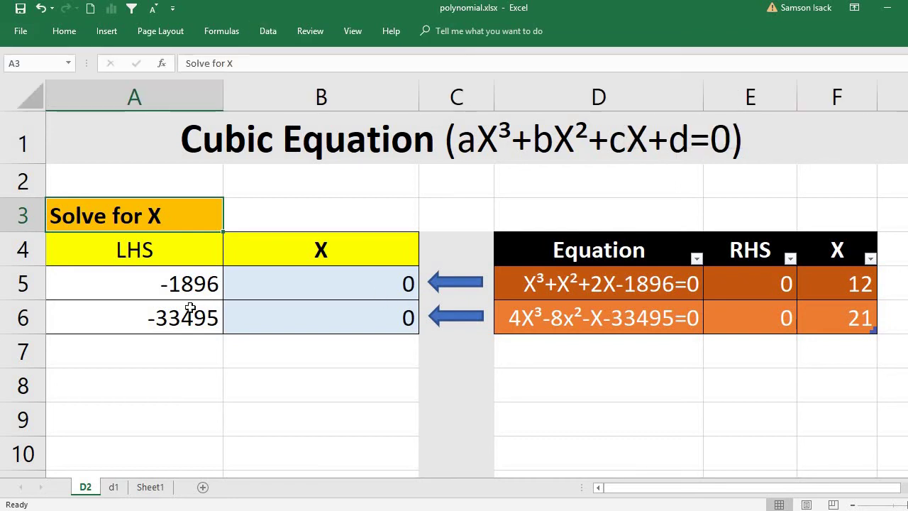
Step: Examine the left-hand-side formula in A5, its X input in B5 and the right-hand-side value in E5
click(209, 284)
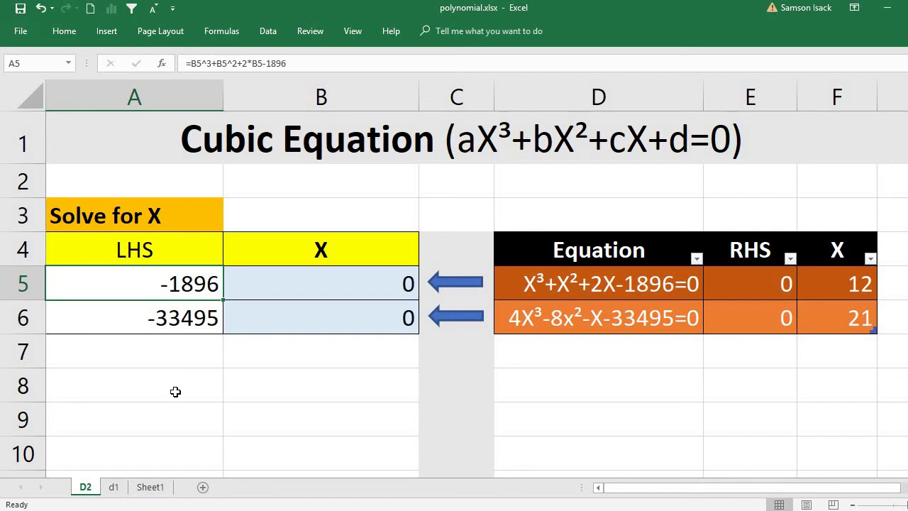
click(326, 288)
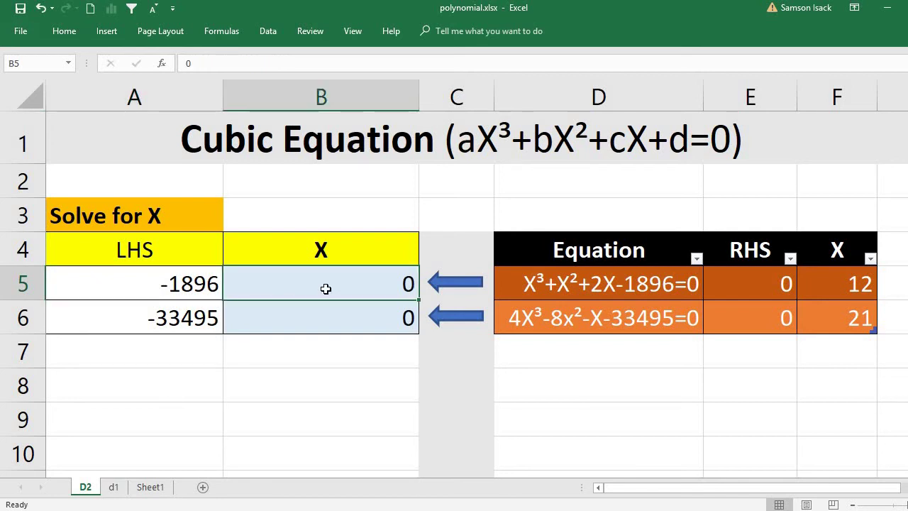
click(186, 284)
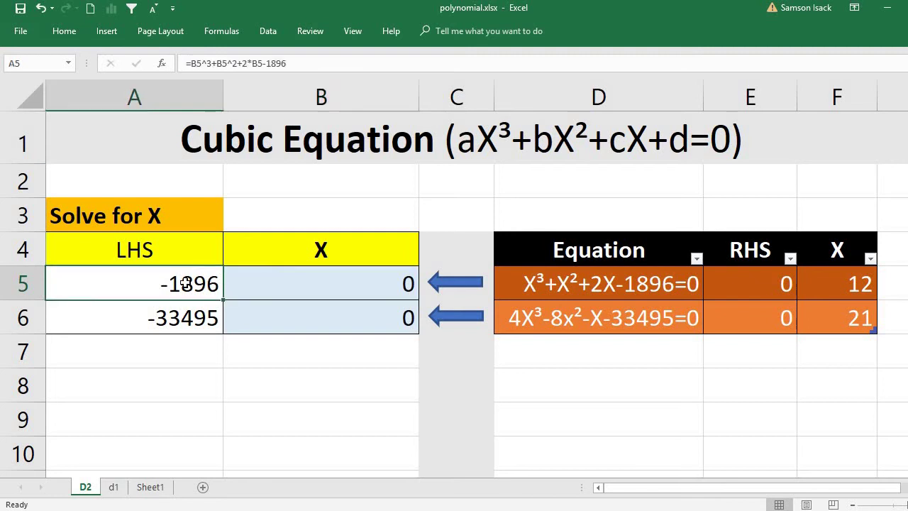
click(263, 281)
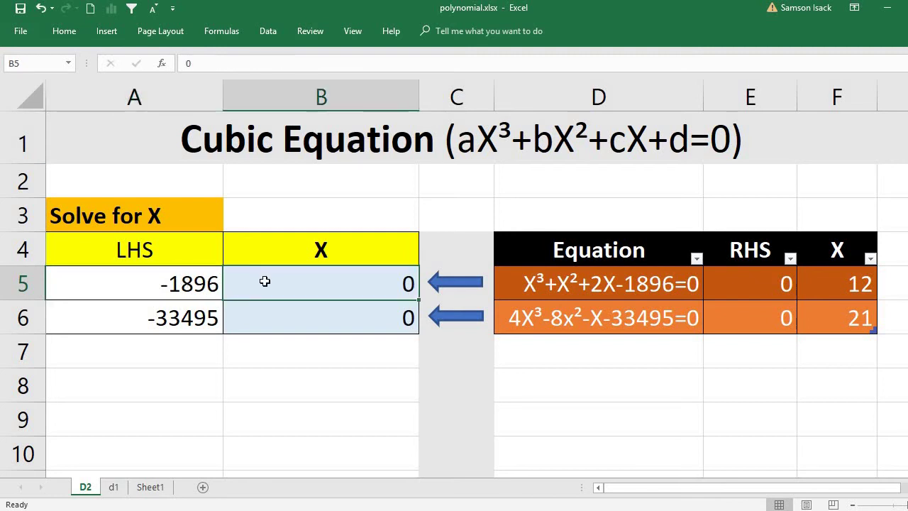
click(174, 273)
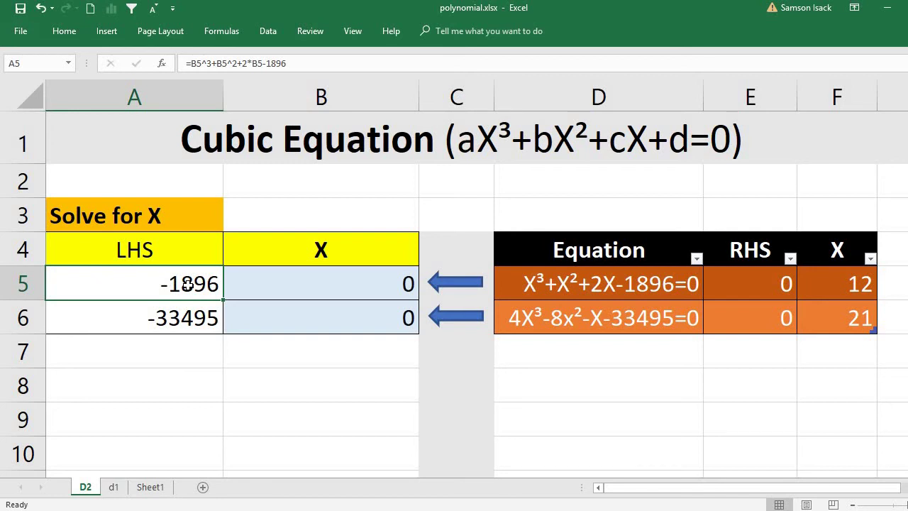
click(751, 283)
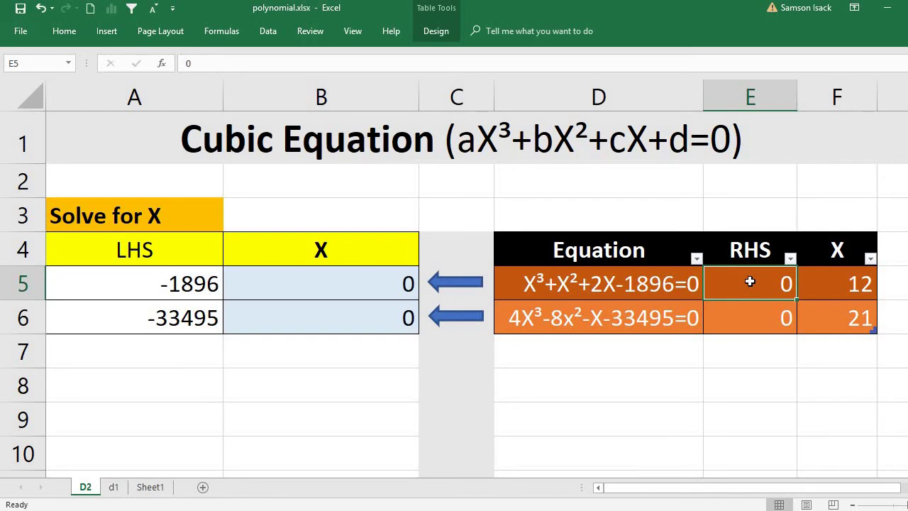
click(263, 31)
click(645, 80)
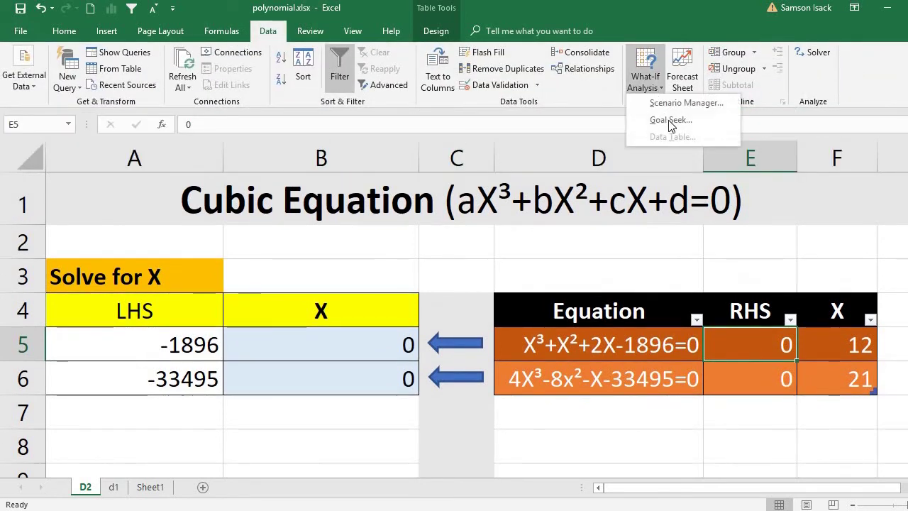
click(676, 121)
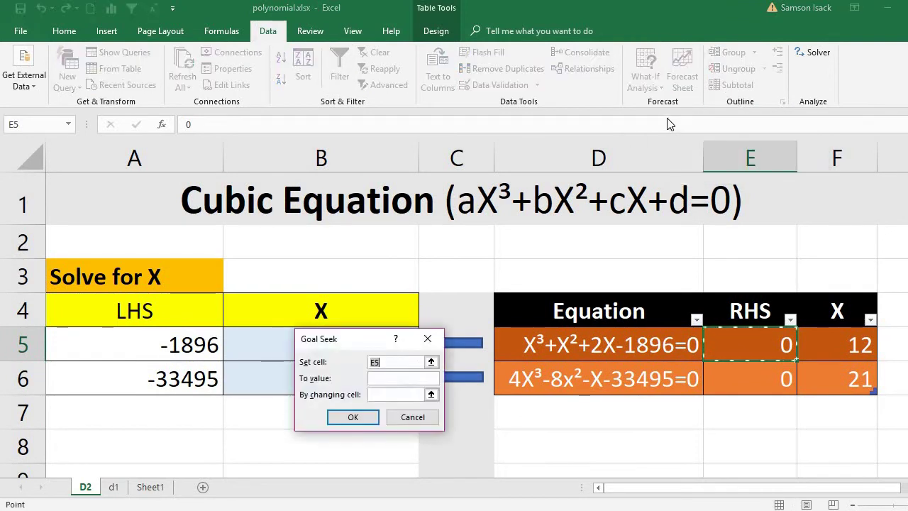
click(427, 338)
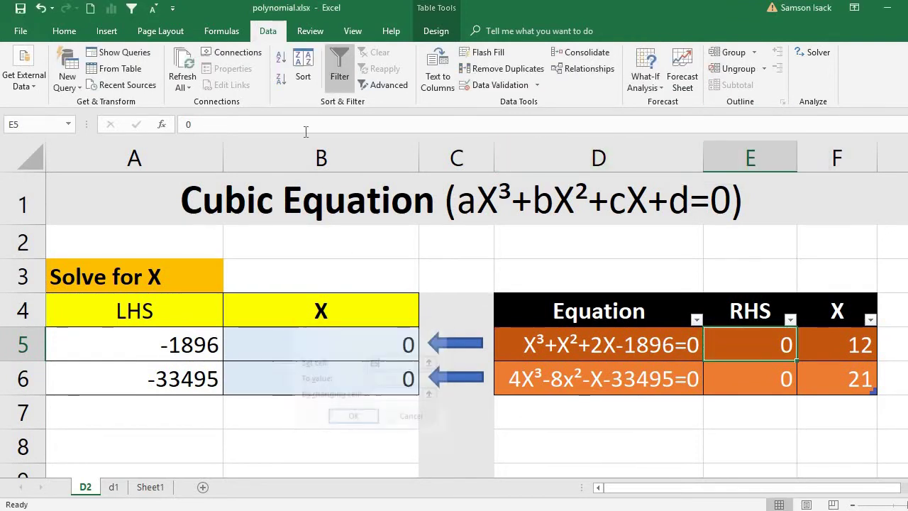
click(645, 81)
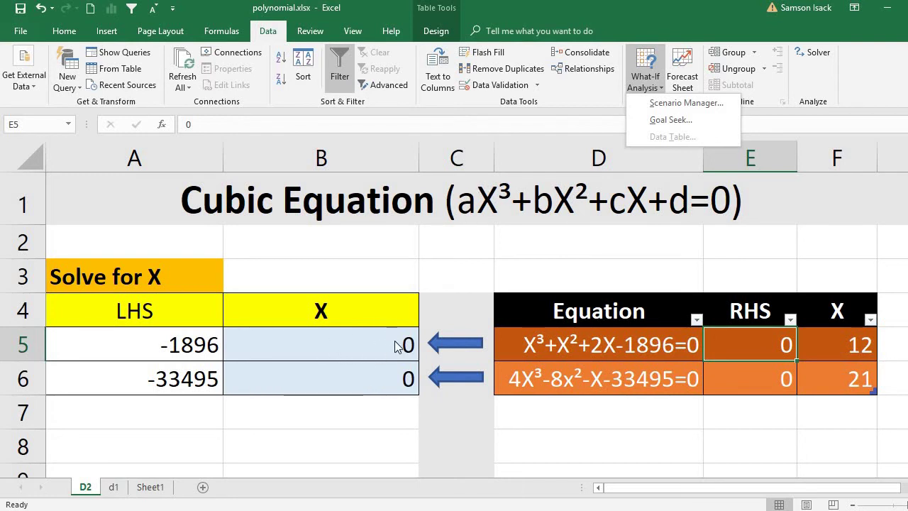
click(337, 345)
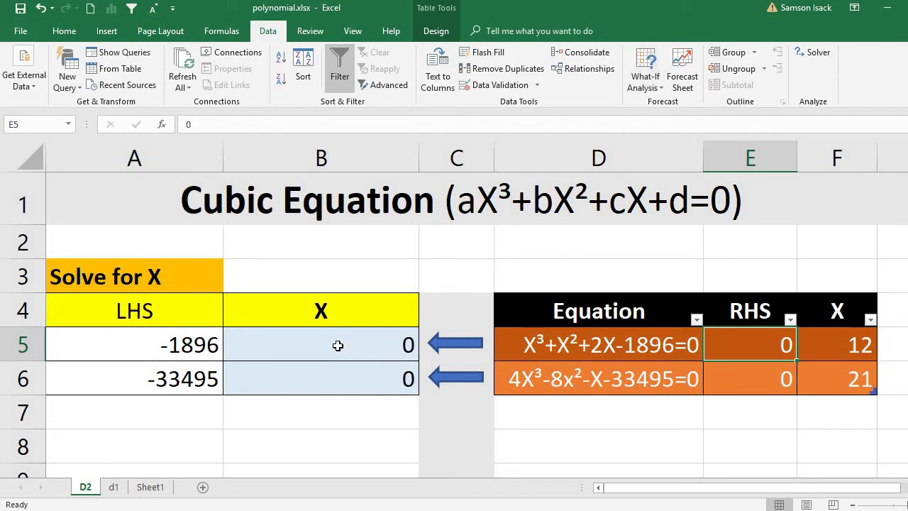
click(337, 345)
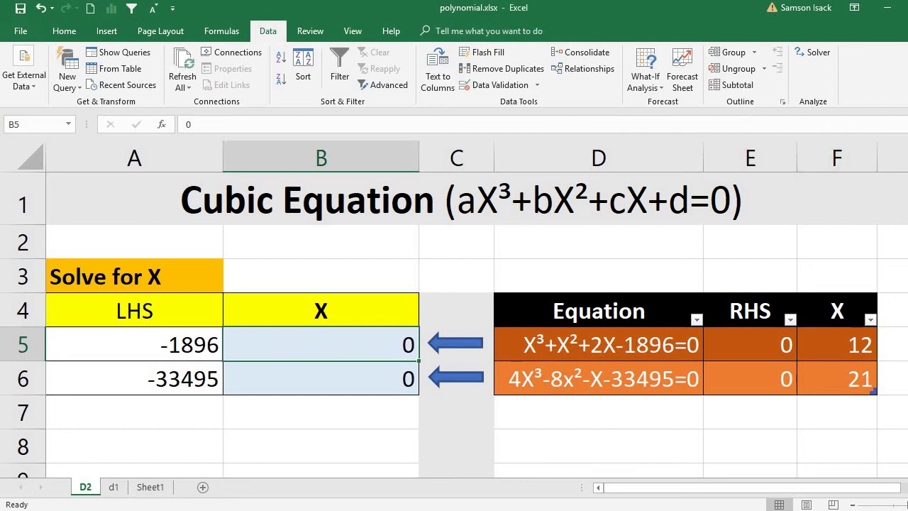
key(ctrl+F1)
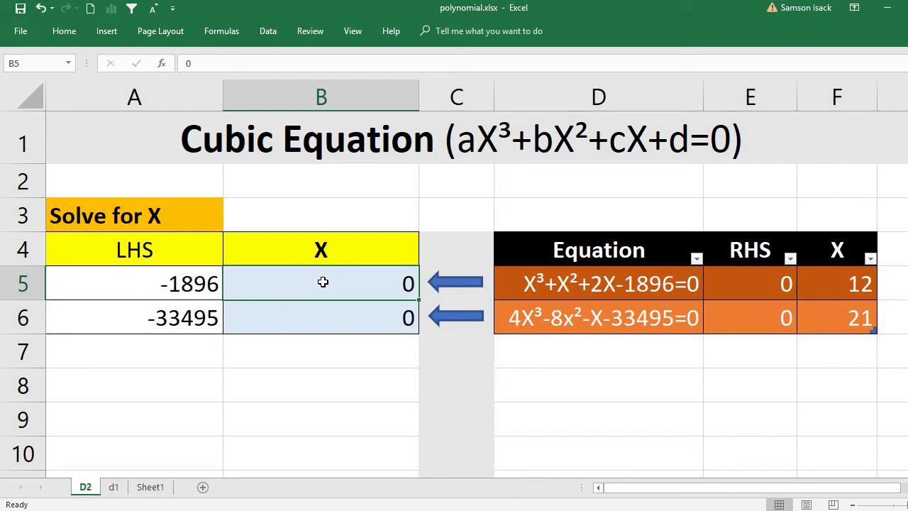
Step: Compare the formula in A5 and its X cell B5 with the first cubic equation written in D5
click(152, 286)
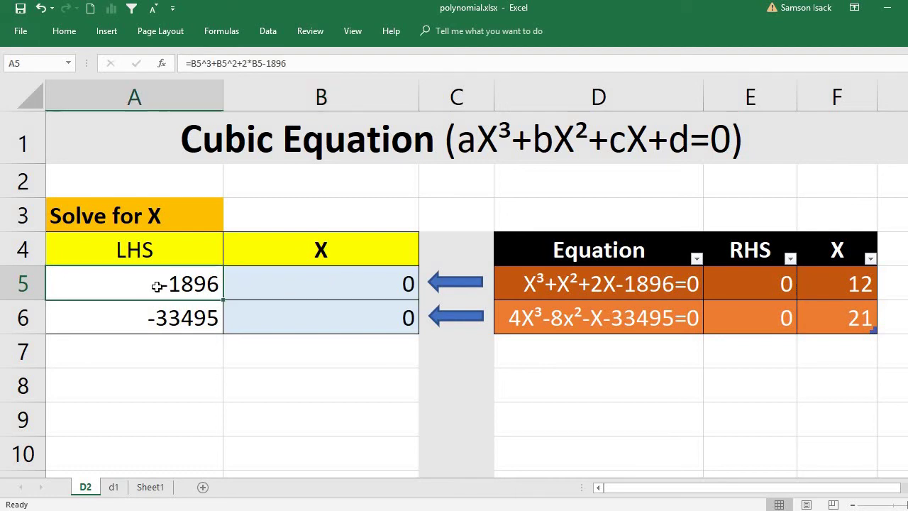
click(312, 289)
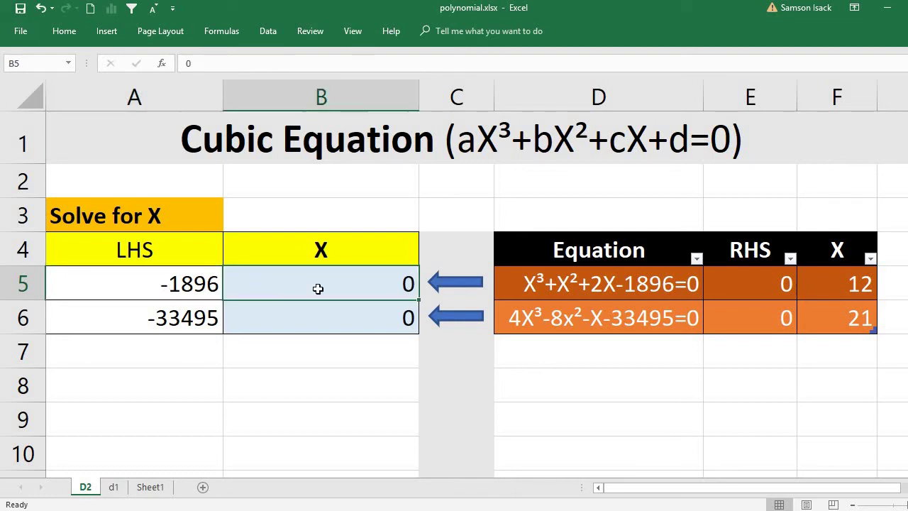
click(204, 281)
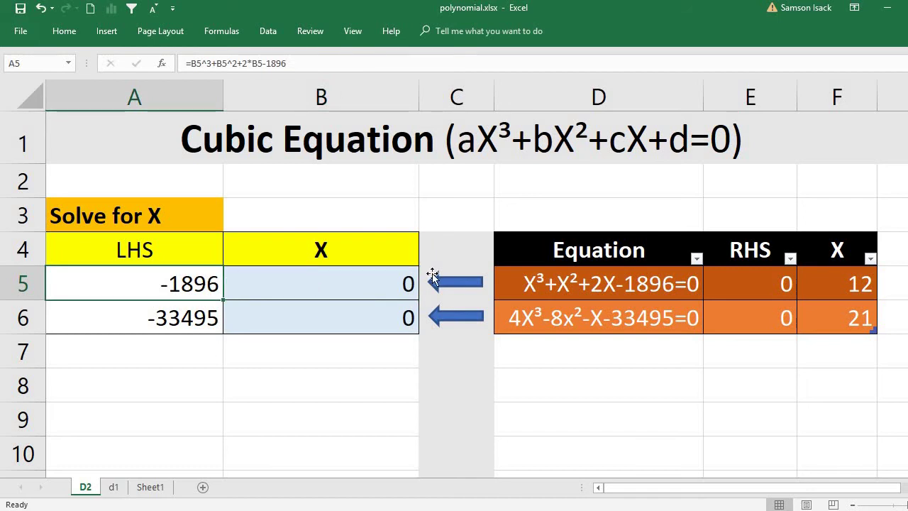
click(552, 282)
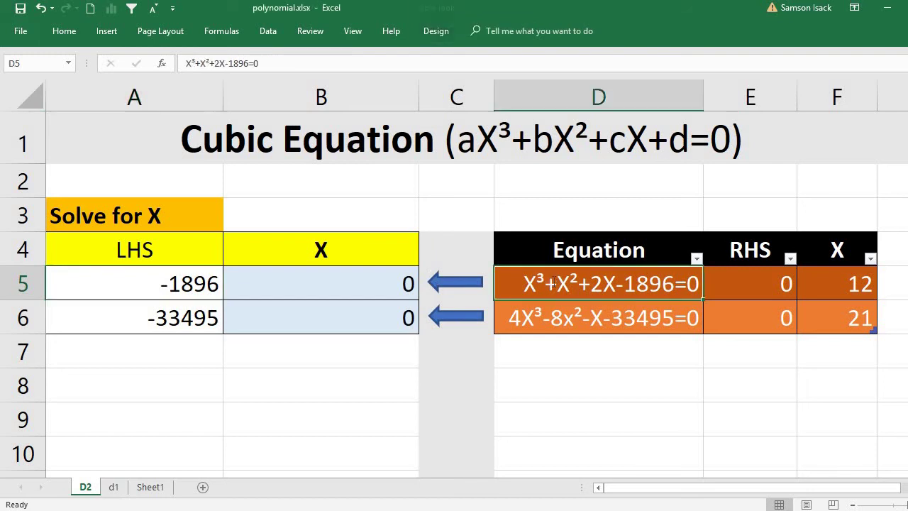
click(193, 284)
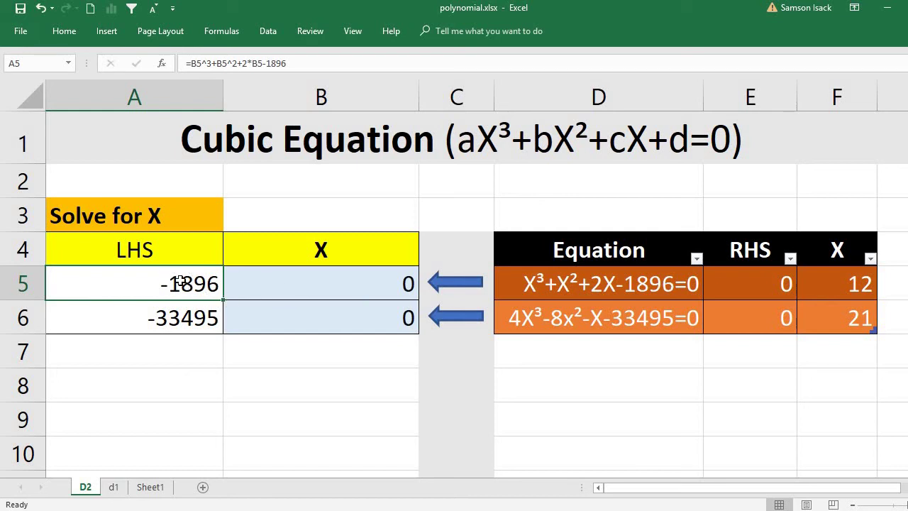
click(308, 295)
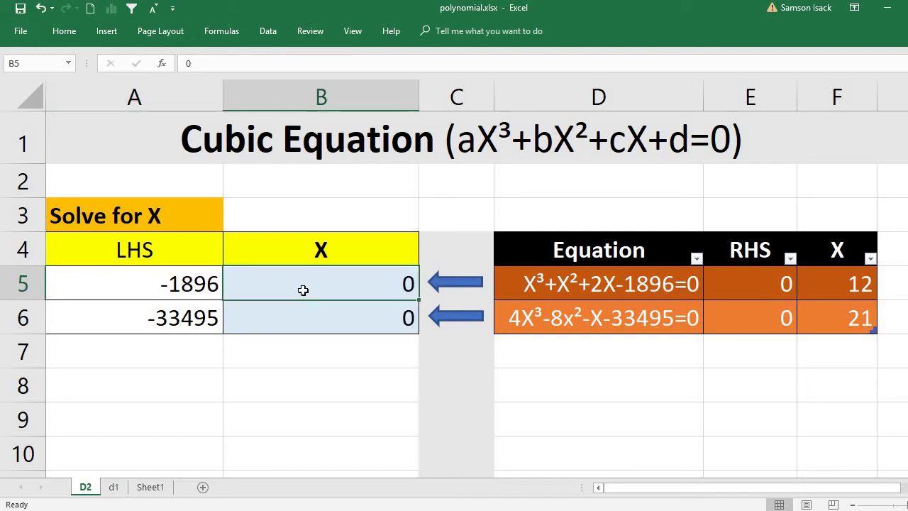
click(149, 294)
click(295, 275)
click(197, 282)
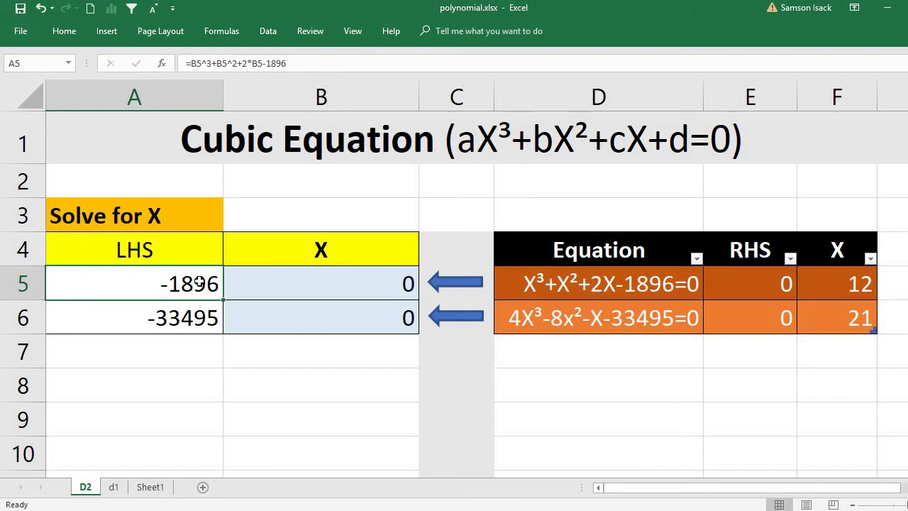
click(303, 281)
click(163, 285)
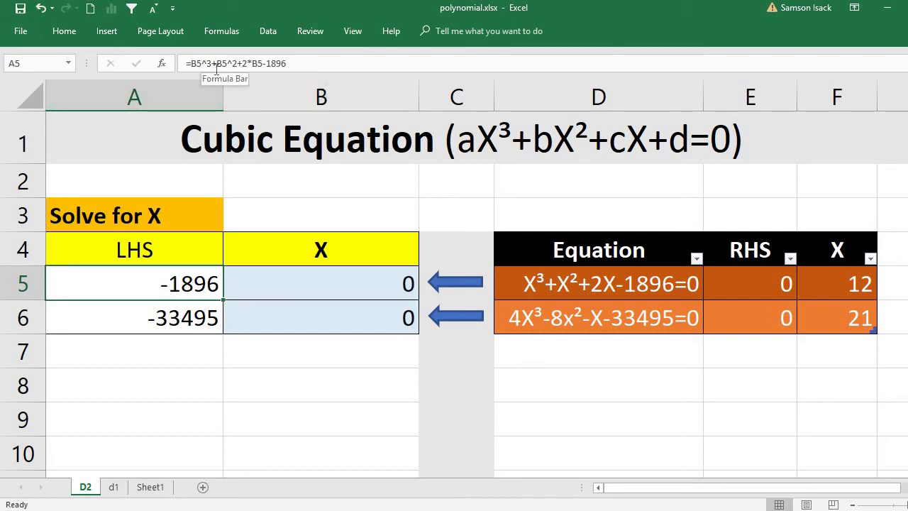
Step: Inspect the cell references inside the A5 formula and the X cell they point to, leaving the formula as it is
double_click(162, 287)
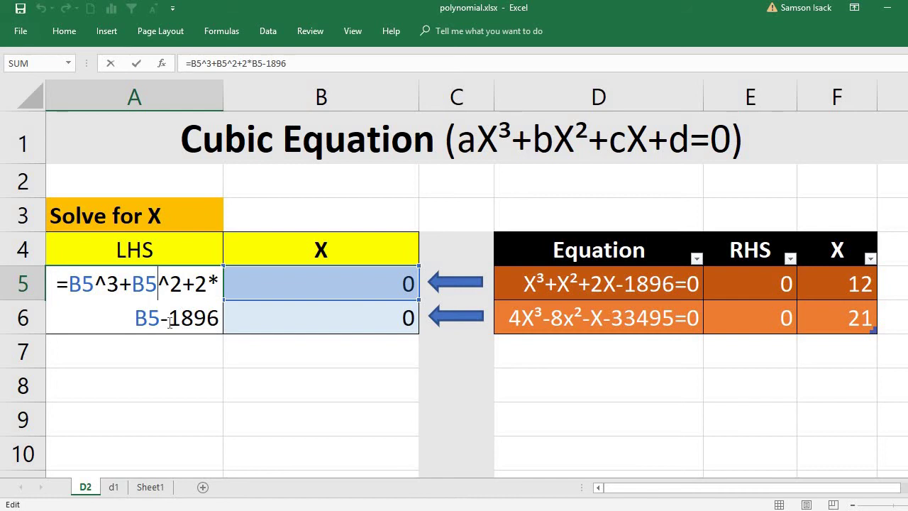
key(Return)
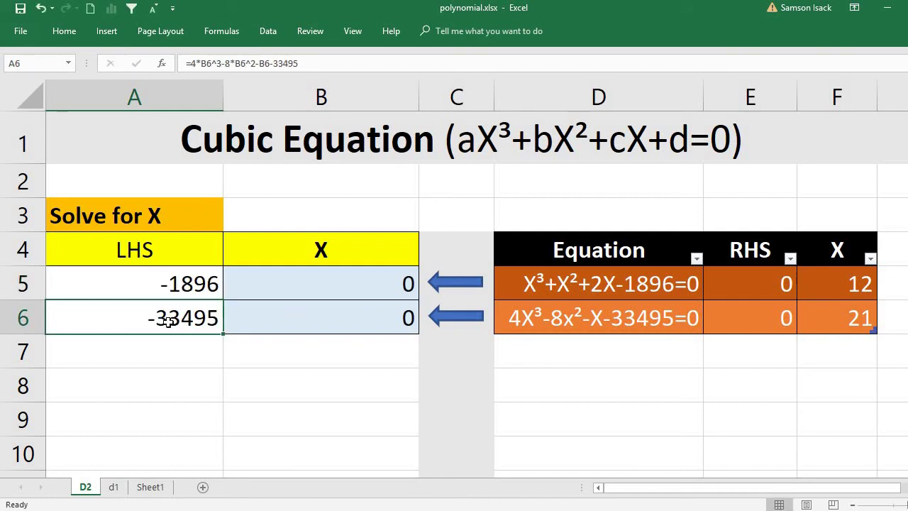
click(186, 287)
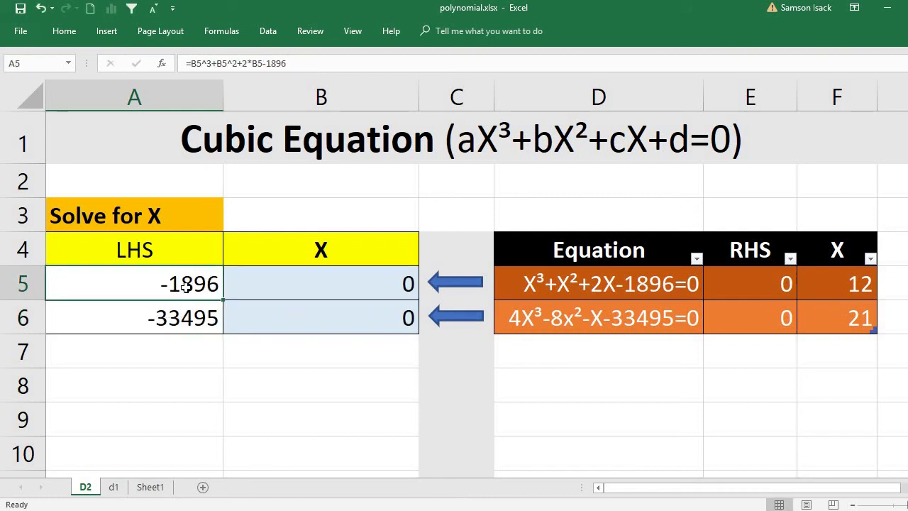
click(300, 283)
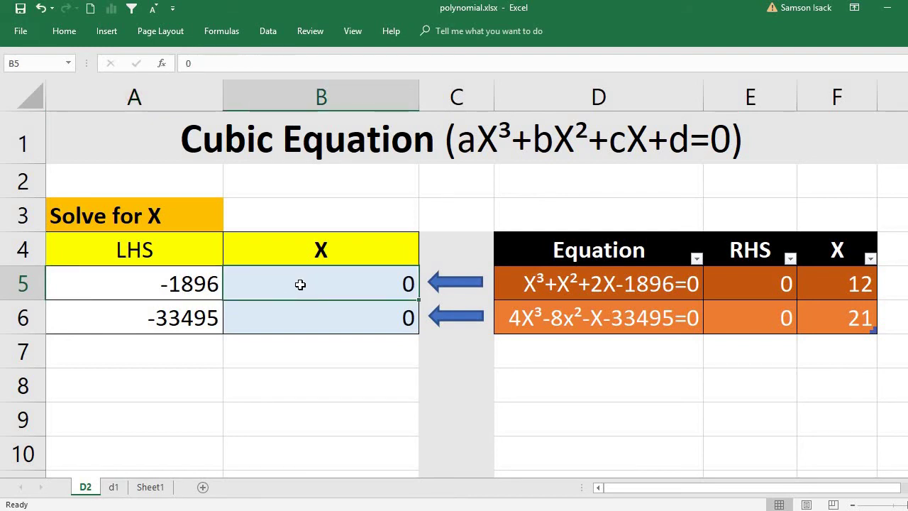
click(185, 279)
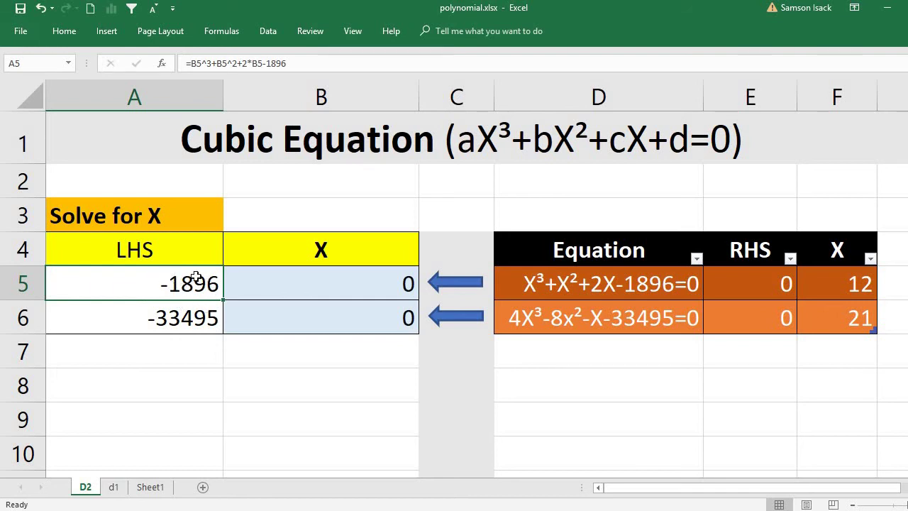
Step: Enter 2 as a trial X value in B5 and check the left-hand side in A5
click(361, 279)
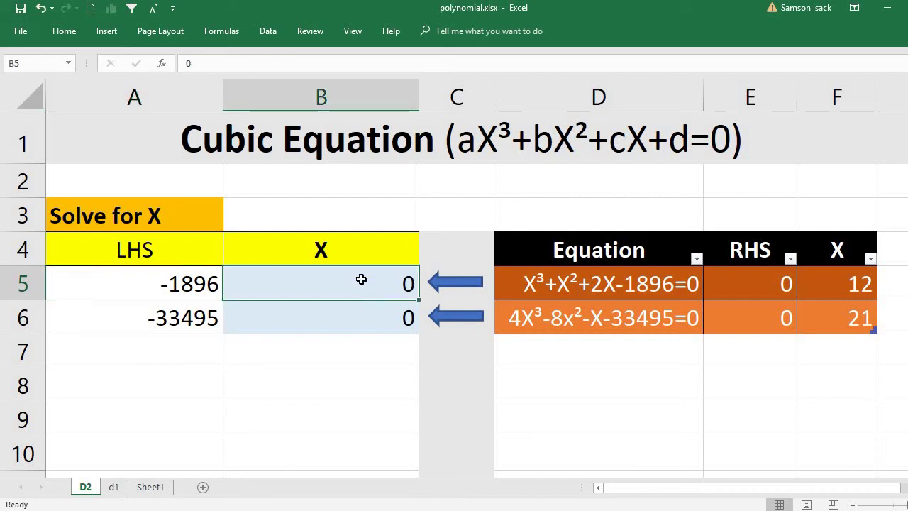
text(2)
key(Return)
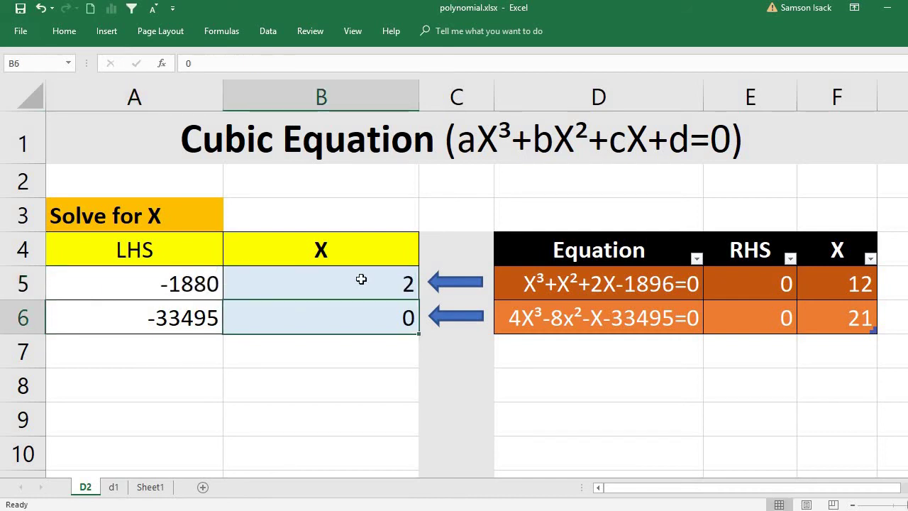
click(151, 284)
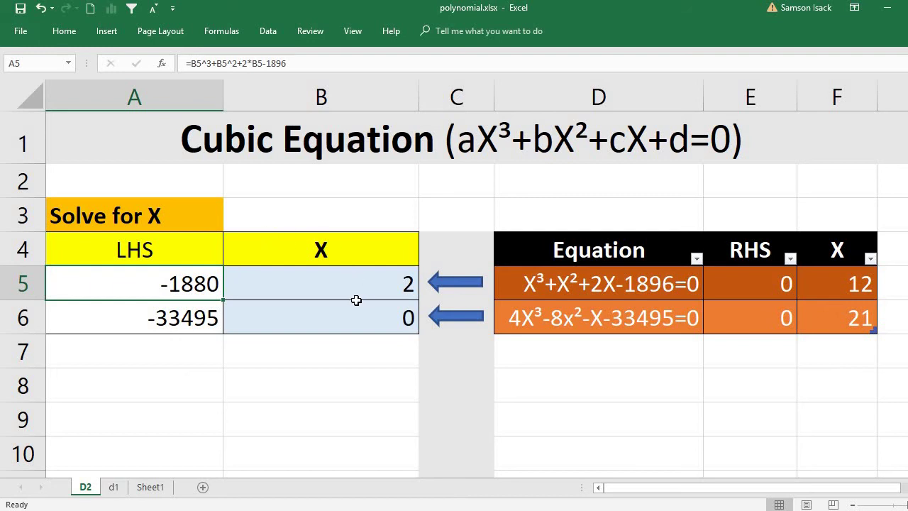
Step: Enter trial X values of 3 in B5 and 4 in B6
click(365, 278)
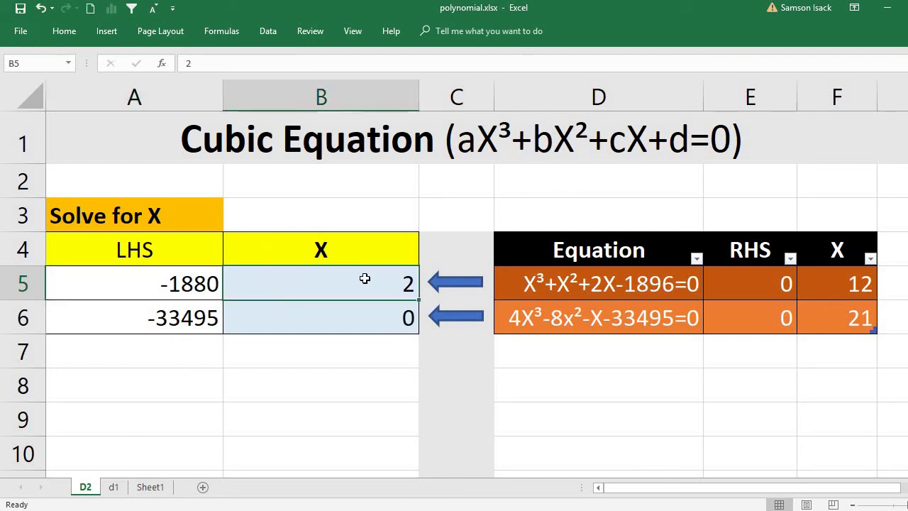
text(3)
key(Return)
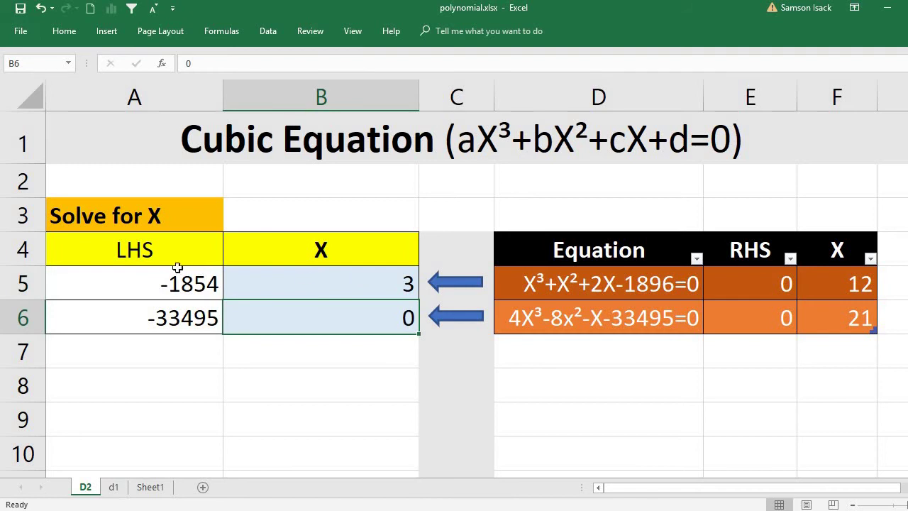
text(4)
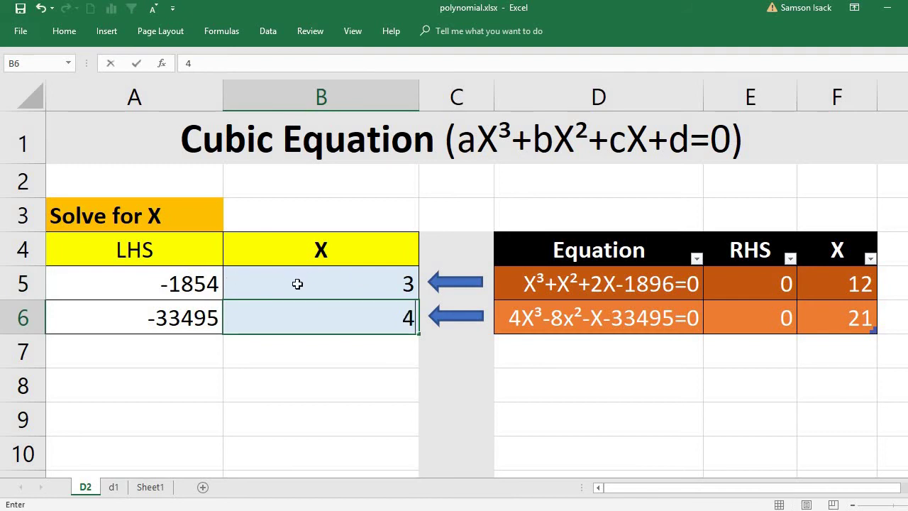
key(Return)
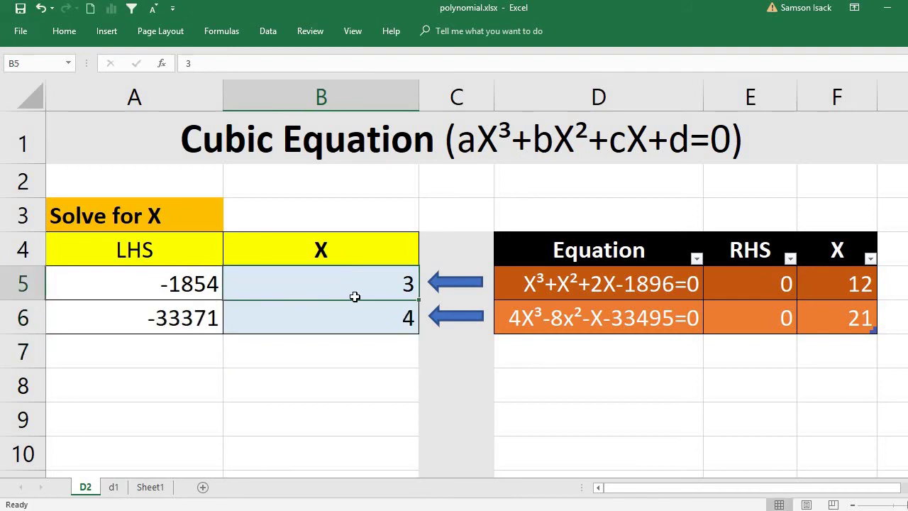
Step: Change the trial X value in B5 to 4 for the first cubic equation
click(368, 305)
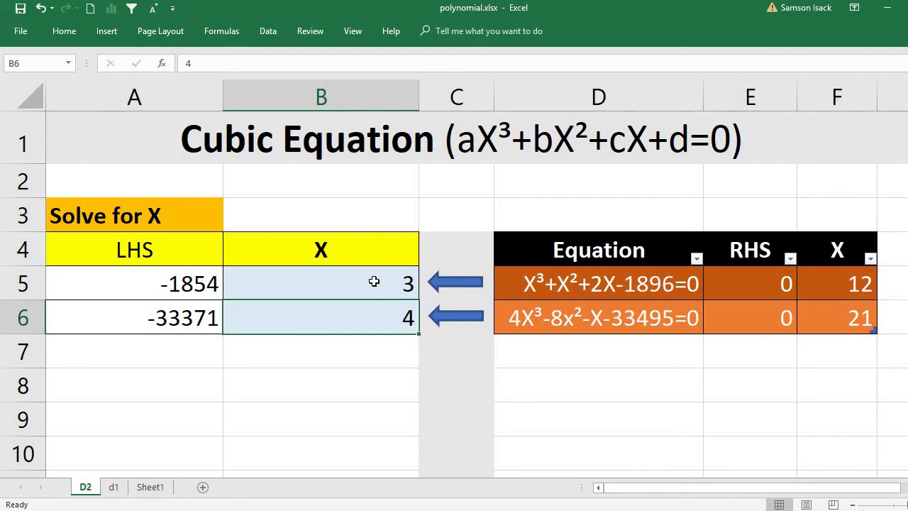
double_click(374, 283)
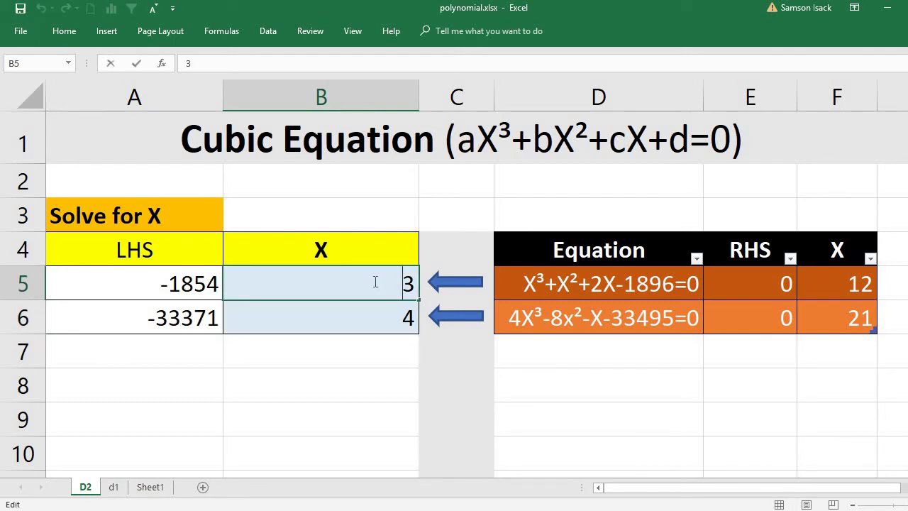
text(4)
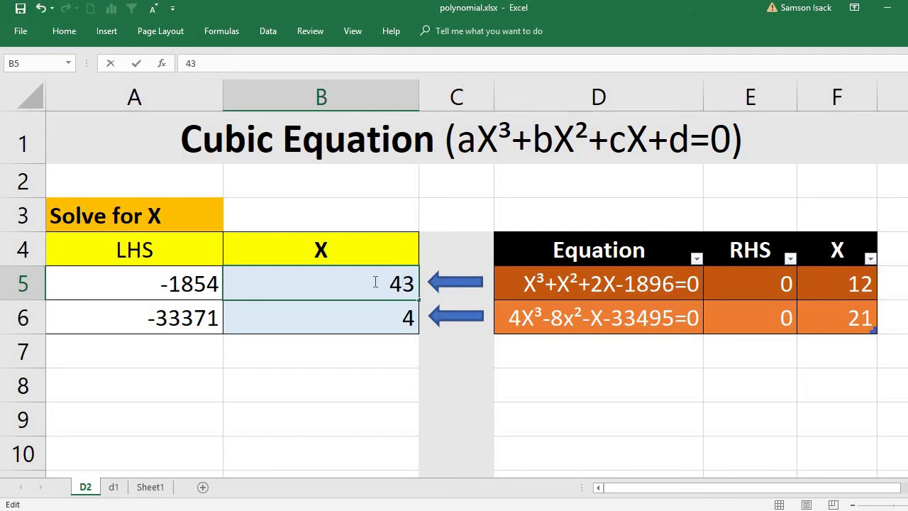
key(Delete)
key(Return)
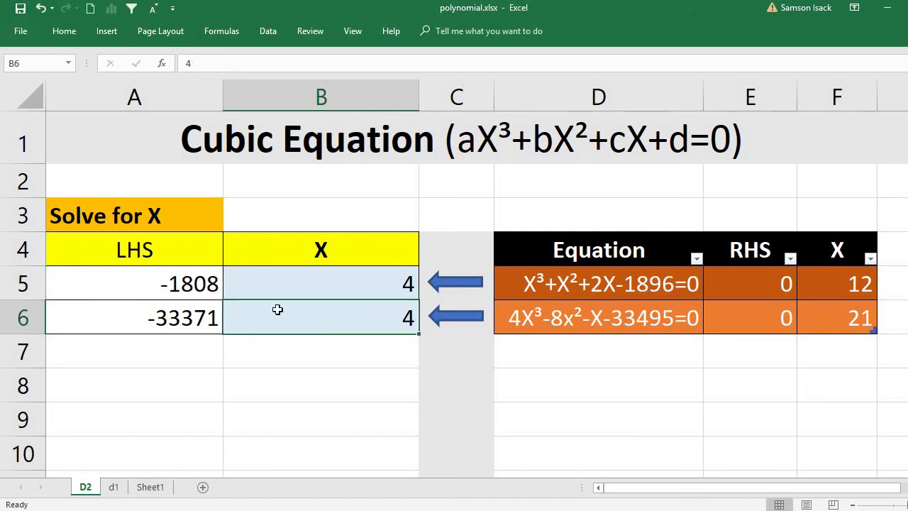
Step: Run Goal Seek to set the left-hand side in A5 to 0 by changing B5, and accept the solution
click(176, 284)
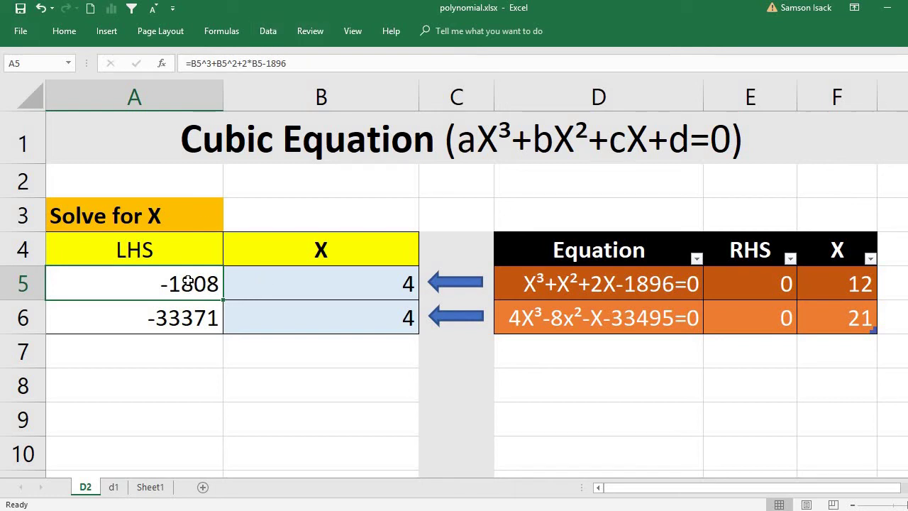
click(267, 30)
click(644, 78)
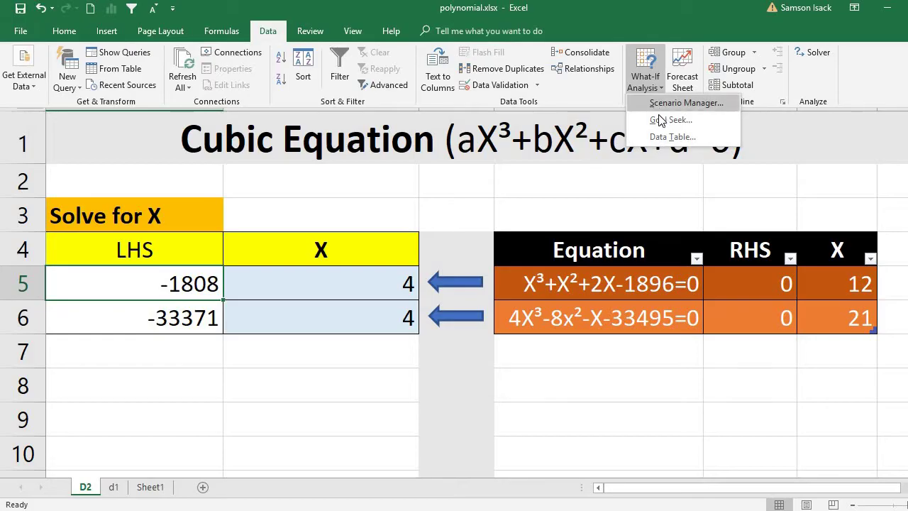
click(660, 121)
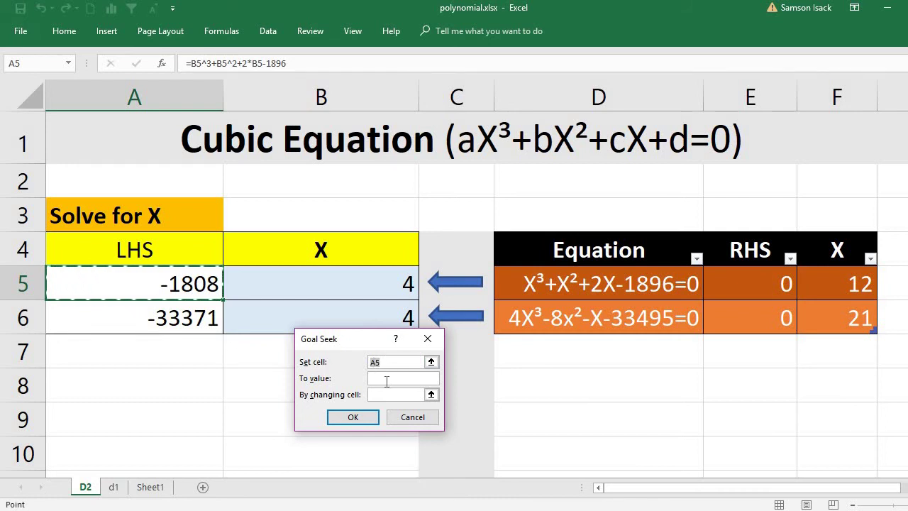
click(386, 380)
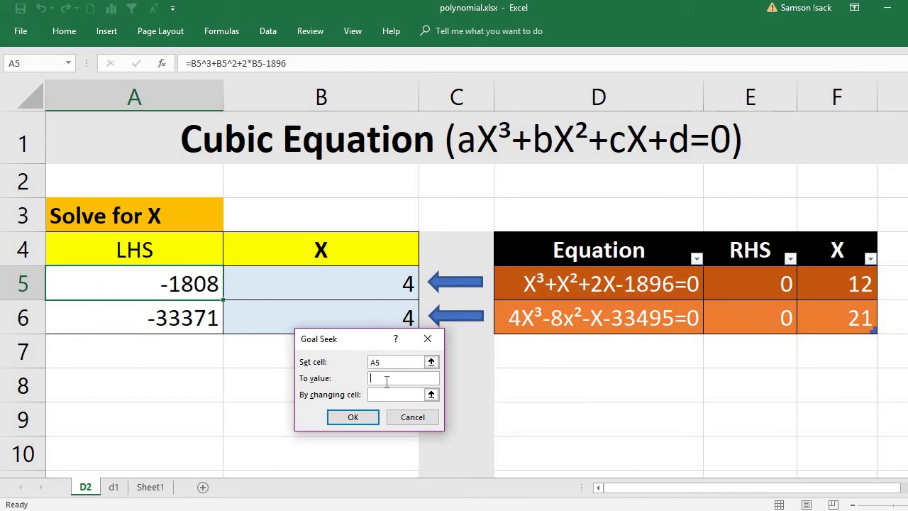
text(0)
click(386, 398)
click(296, 279)
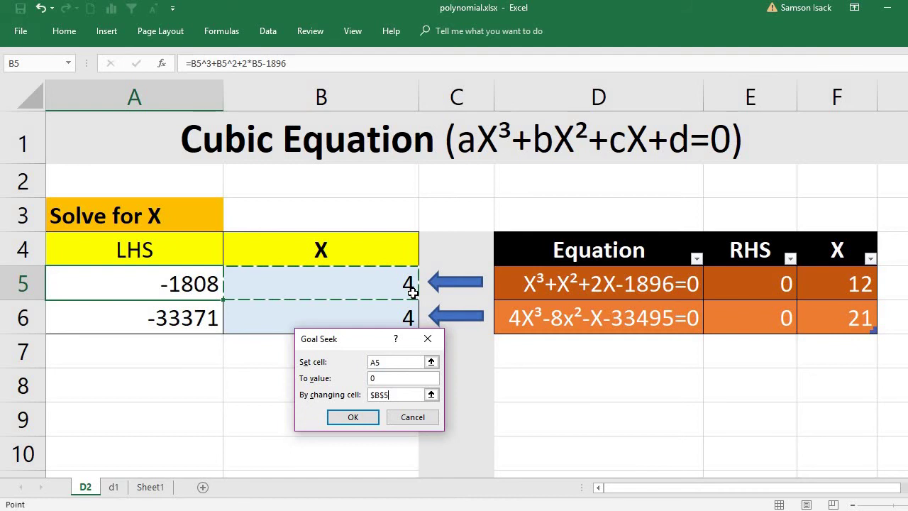
click(354, 417)
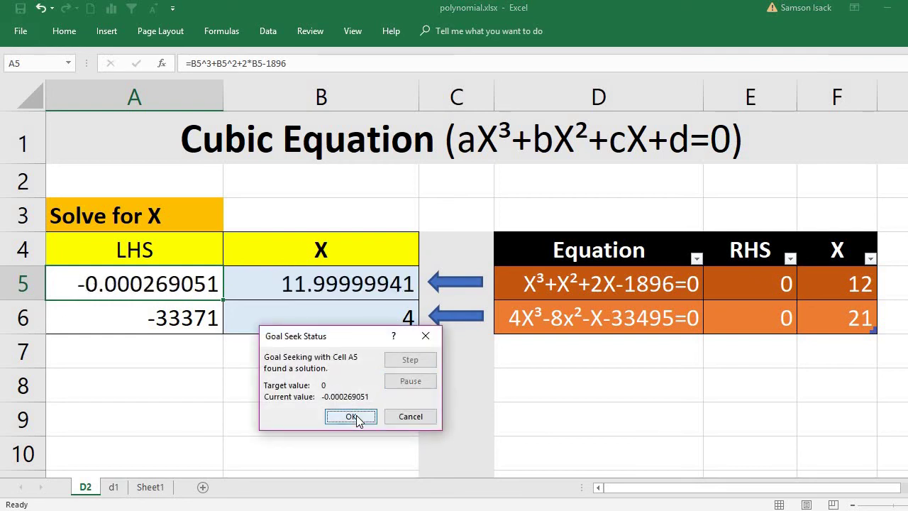
drag(353, 341, 366, 397)
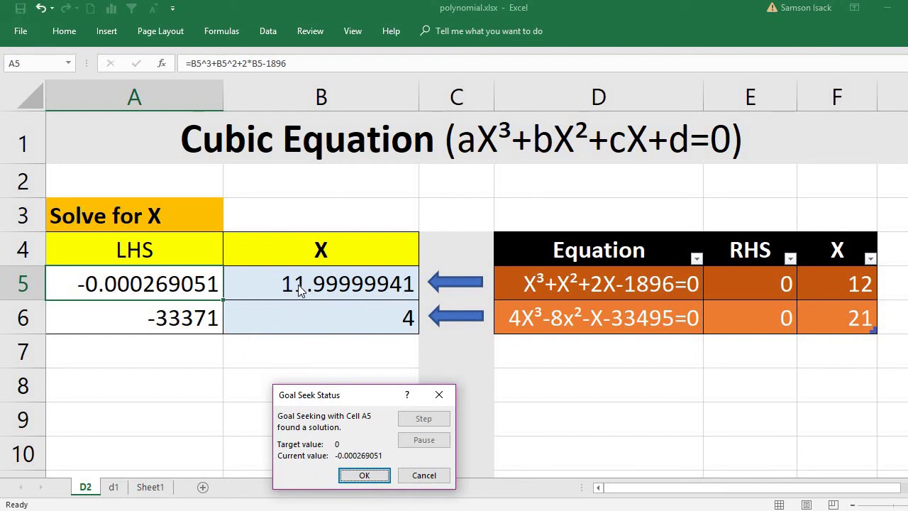
click(363, 475)
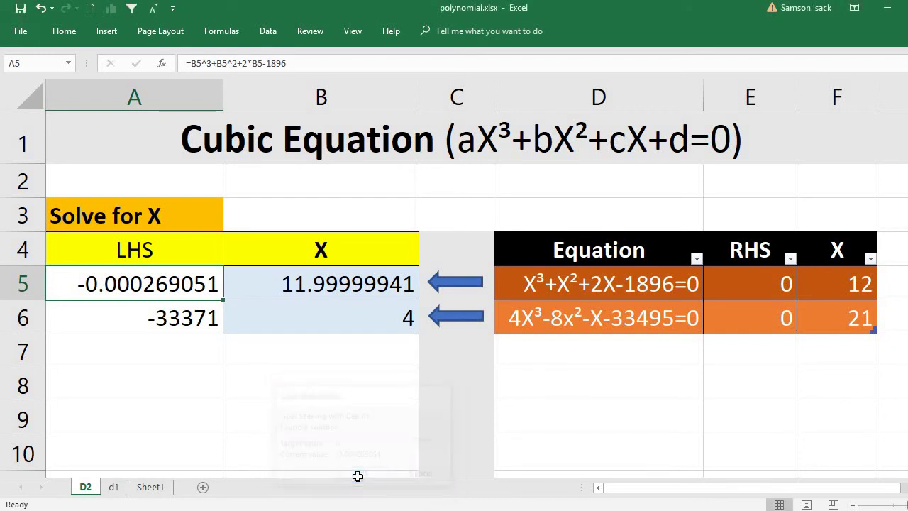
Step: Examine the solved X in B5 together with the left-hand-side value and formula in A5
click(339, 290)
click(190, 284)
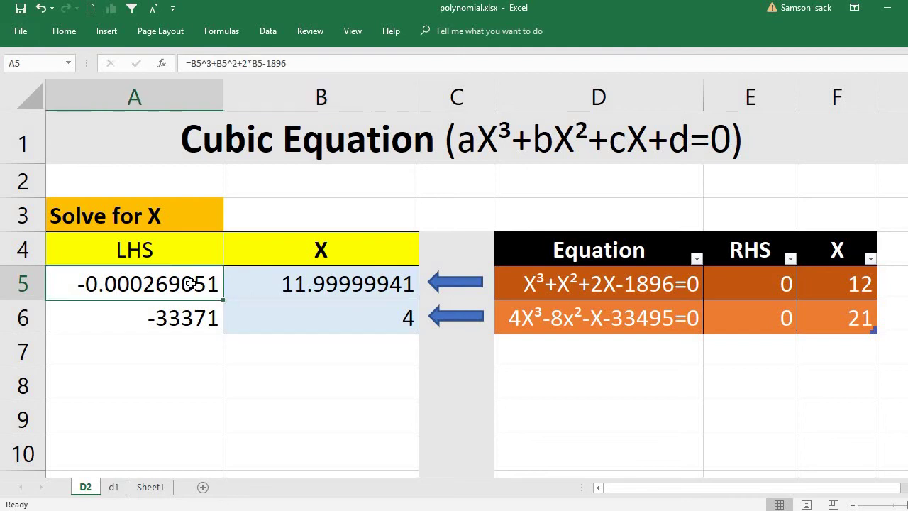
click(318, 283)
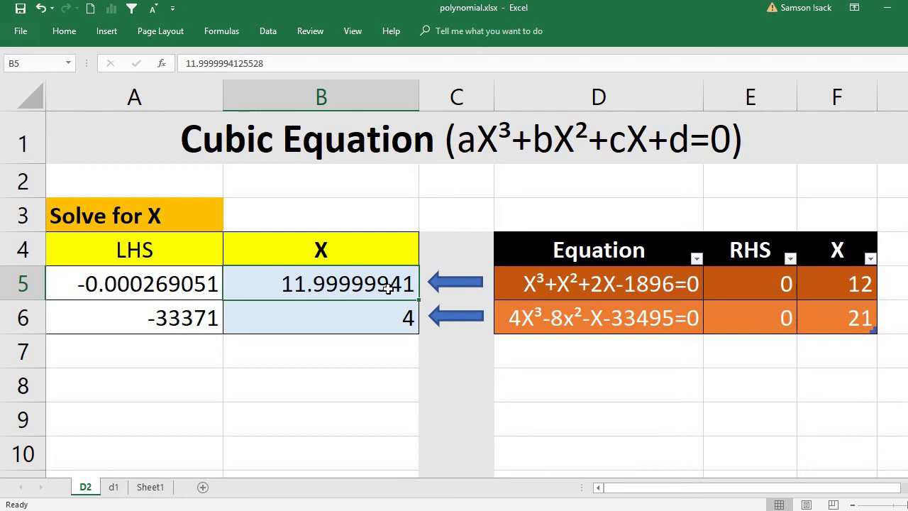
click(171, 276)
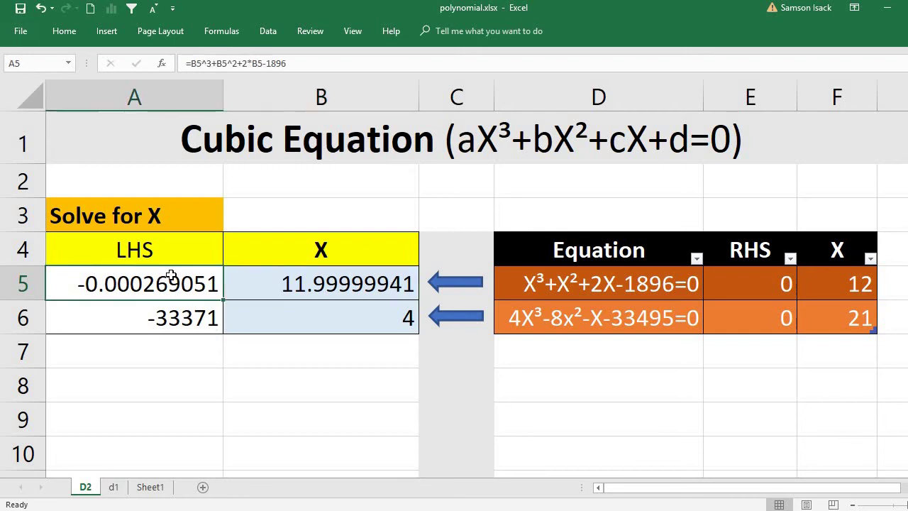
click(247, 284)
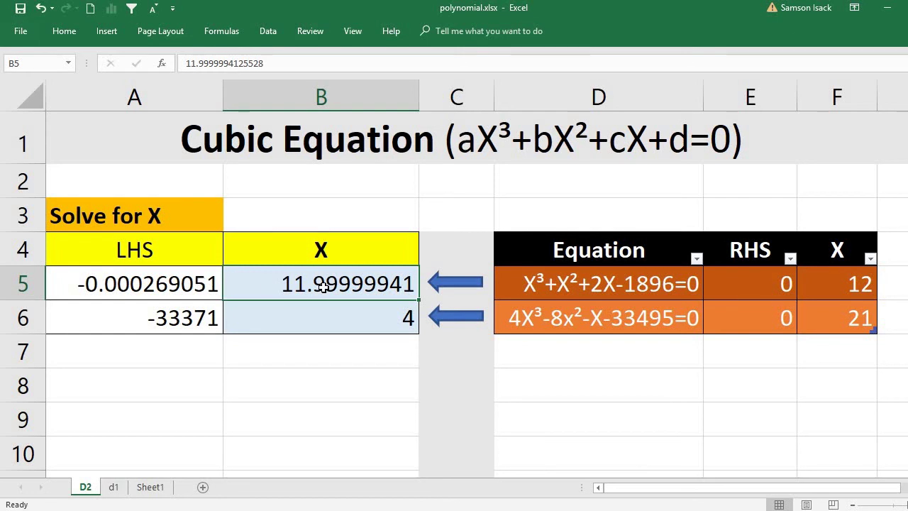
click(188, 283)
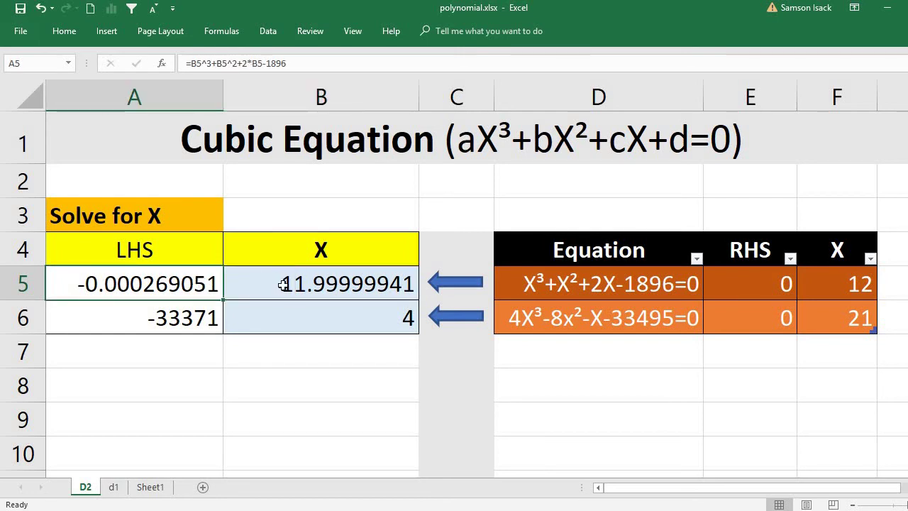
click(282, 284)
click(185, 285)
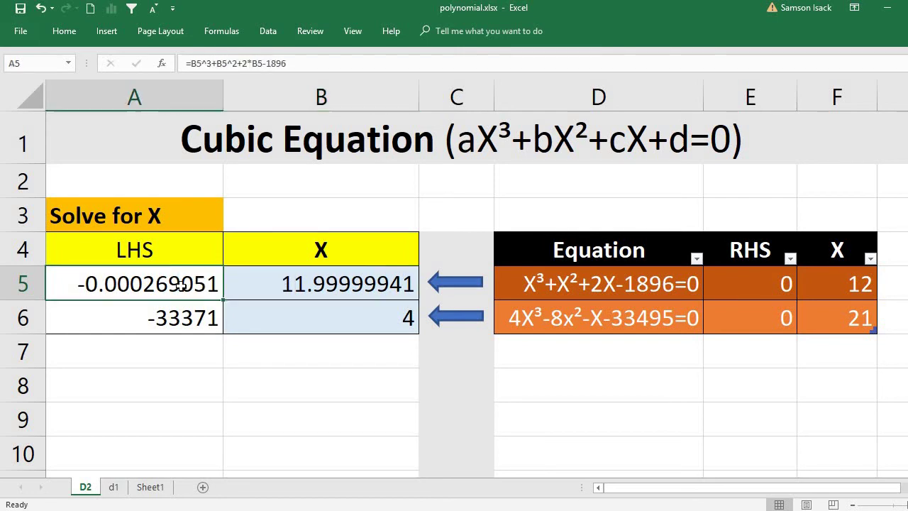
click(275, 282)
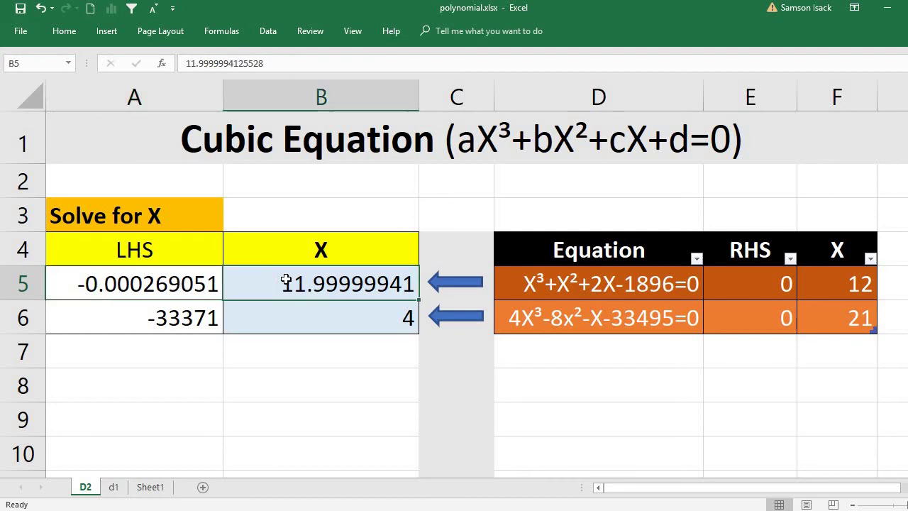
Step: Repeat Goal Seek on A5 with target value 0 and changing cell B5, and keep the result
click(211, 284)
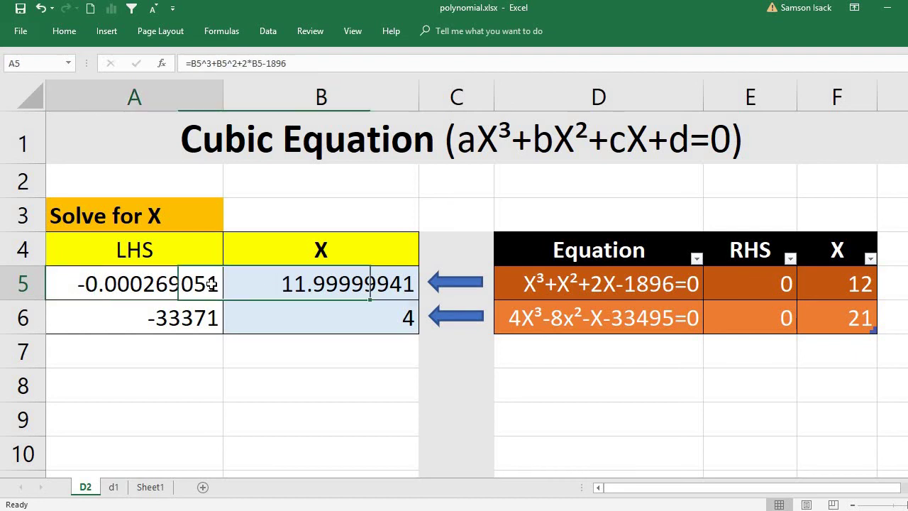
click(268, 32)
click(656, 76)
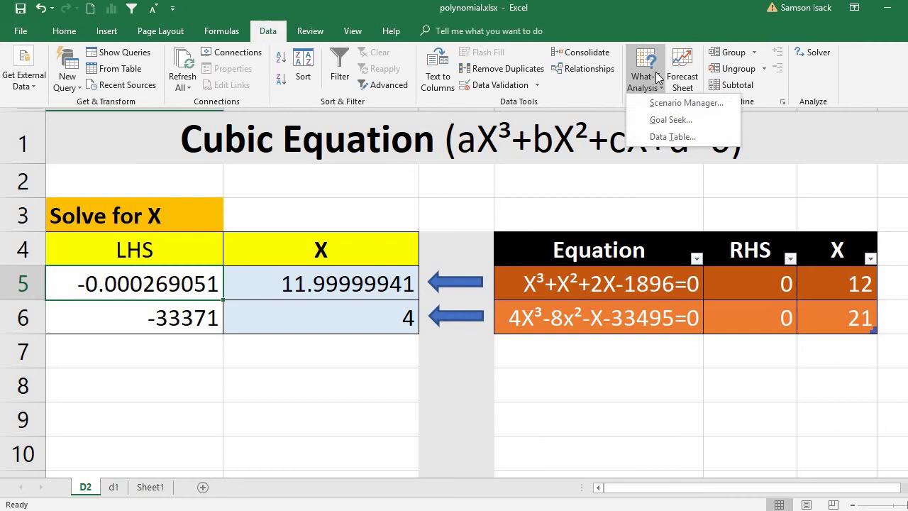
click(670, 120)
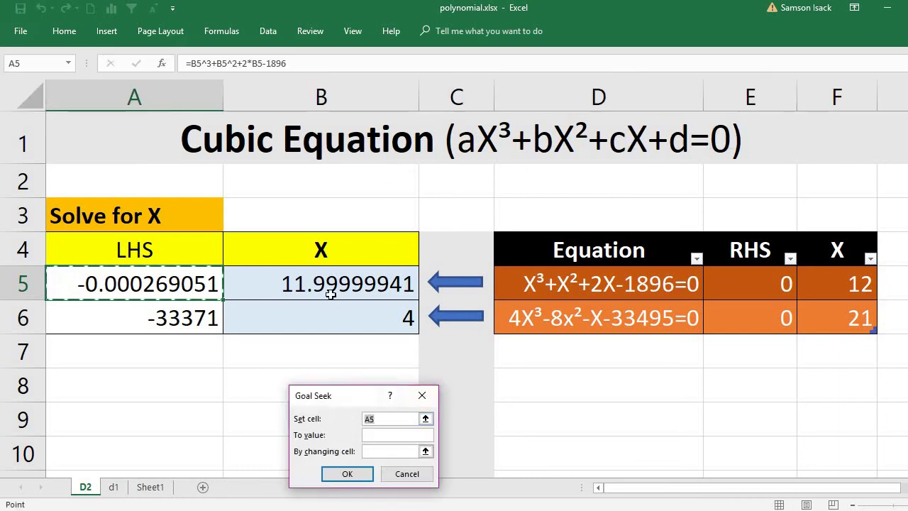
click(389, 434)
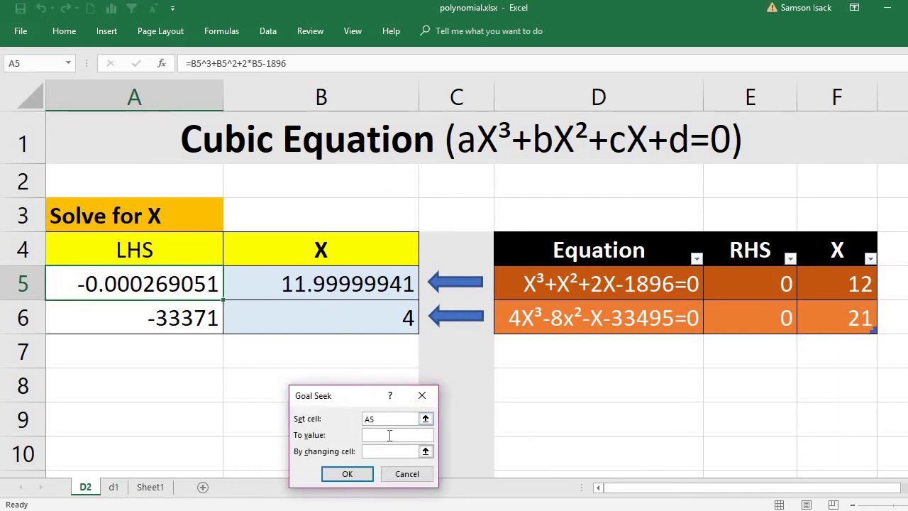
click(390, 451)
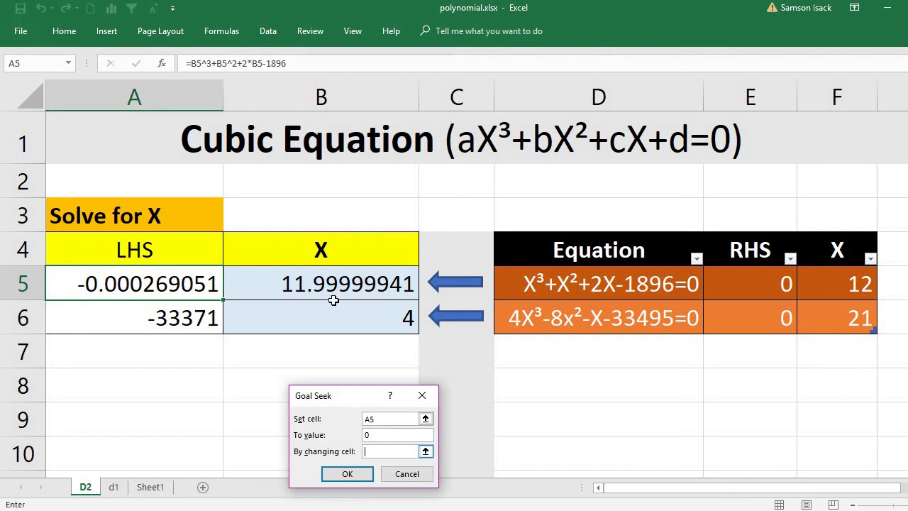
click(323, 278)
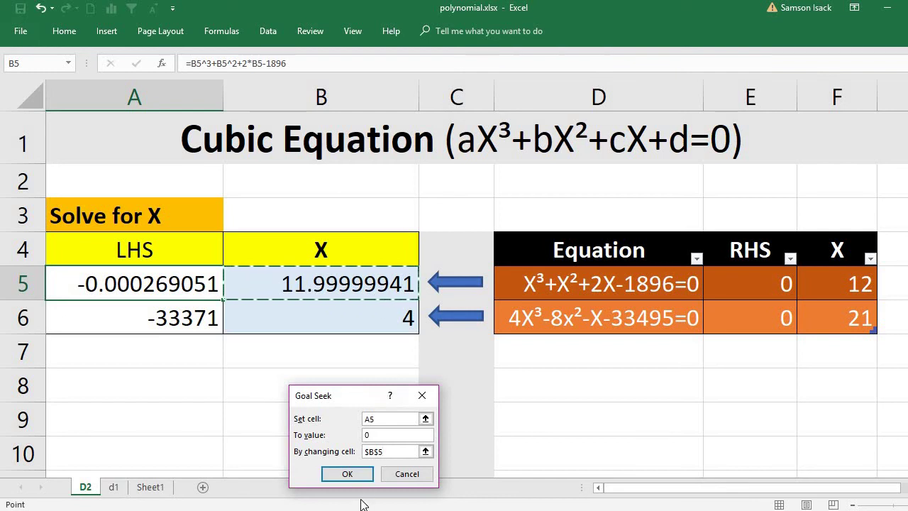
click(359, 475)
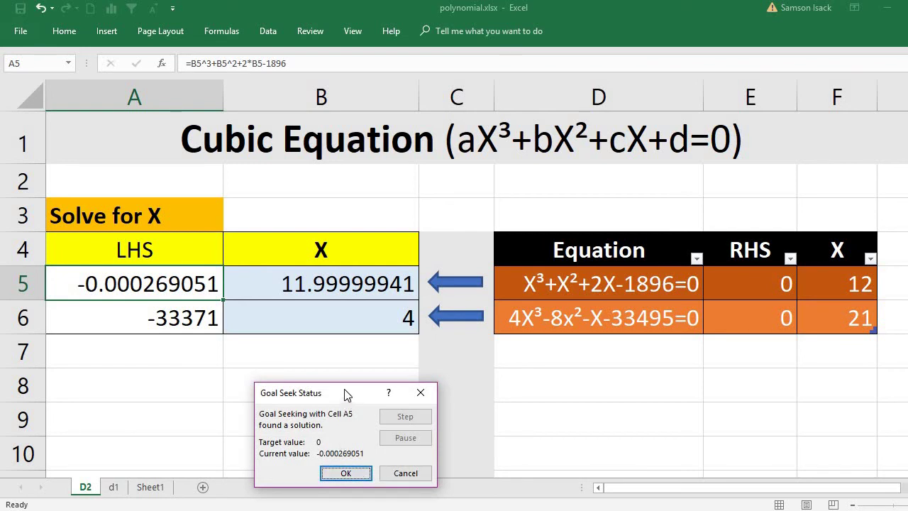
drag(347, 395, 339, 362)
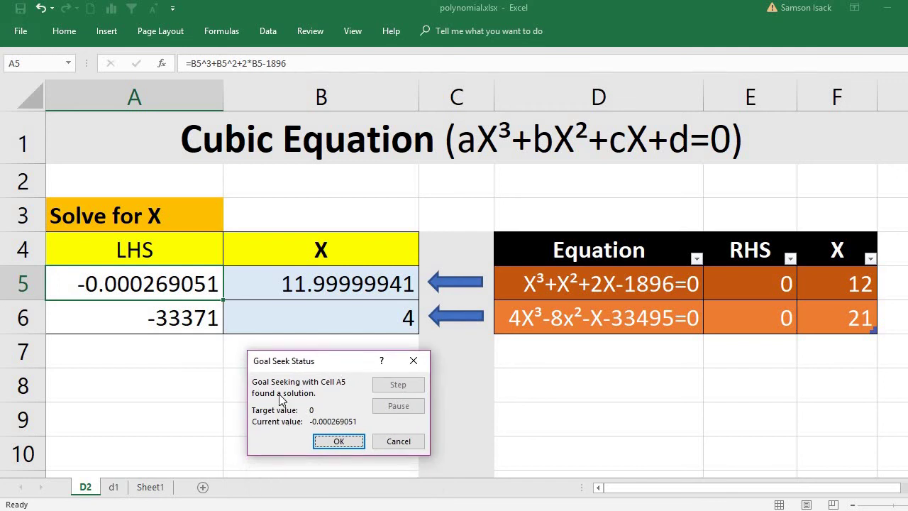
click(322, 440)
Step: Format the solved X in B5 as a Number with 2 decimal places
click(321, 283)
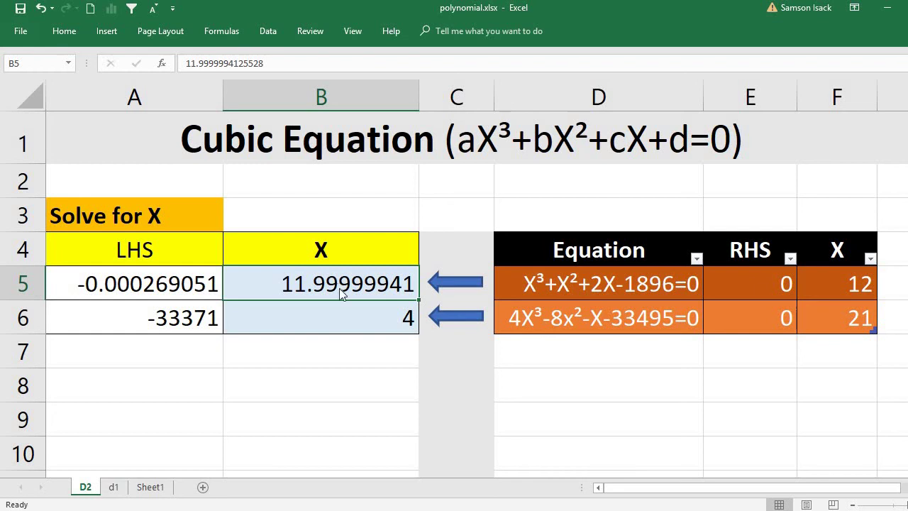
right_click(339, 286)
click(386, 449)
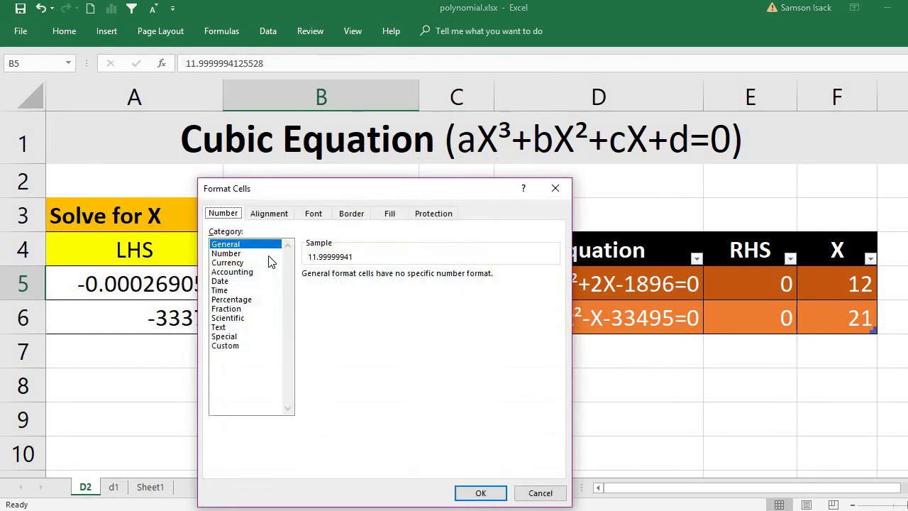
click(245, 254)
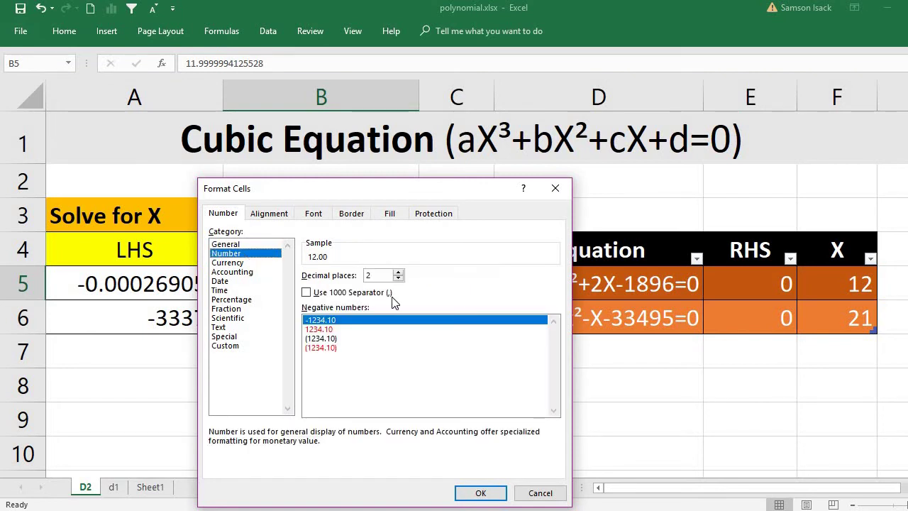
click(476, 493)
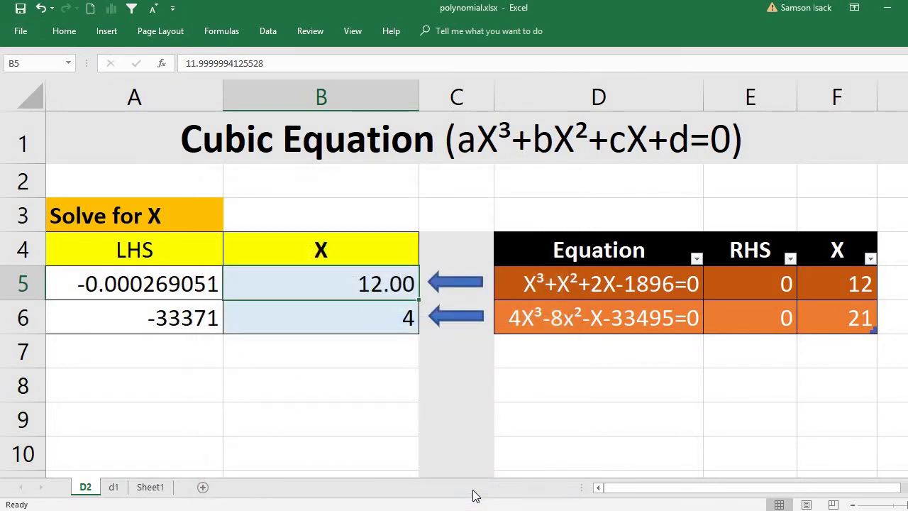
Step: Format the left-hand-side value in A5 as a Number with 2 decimal places
click(177, 291)
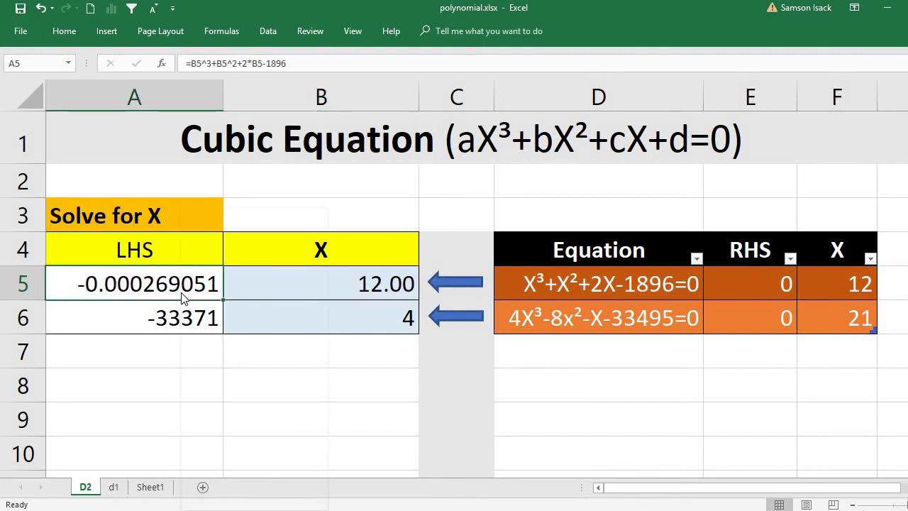
right_click(182, 298)
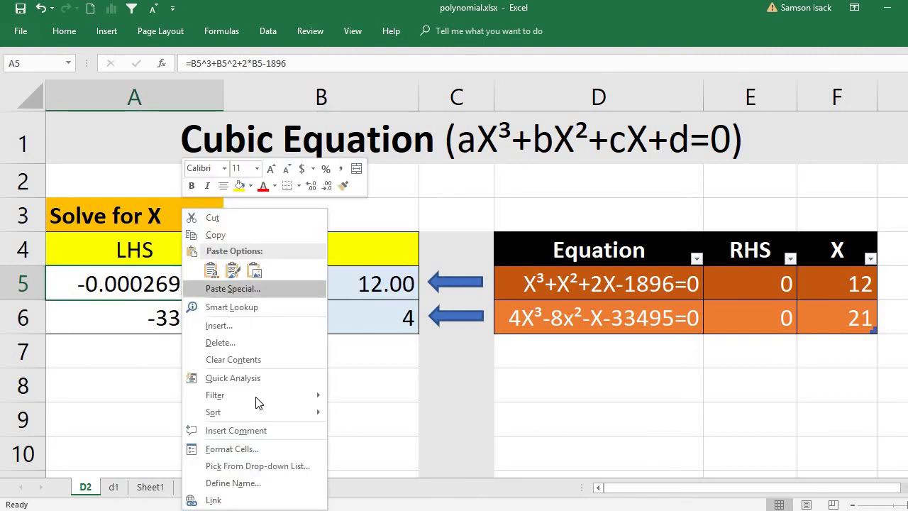
click(257, 448)
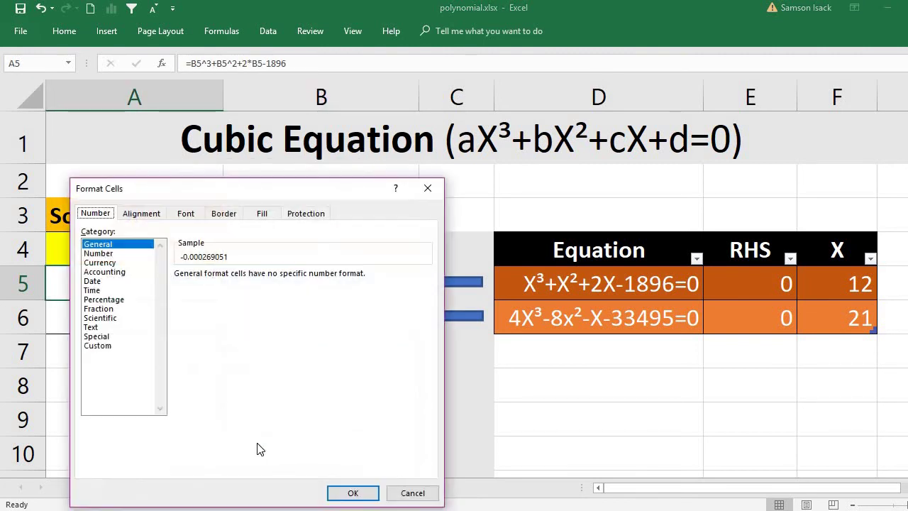
click(124, 253)
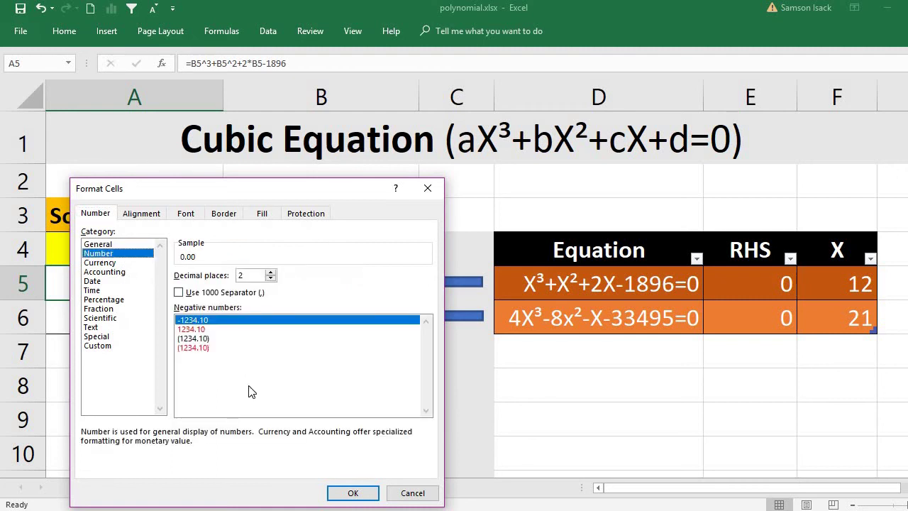
click(351, 492)
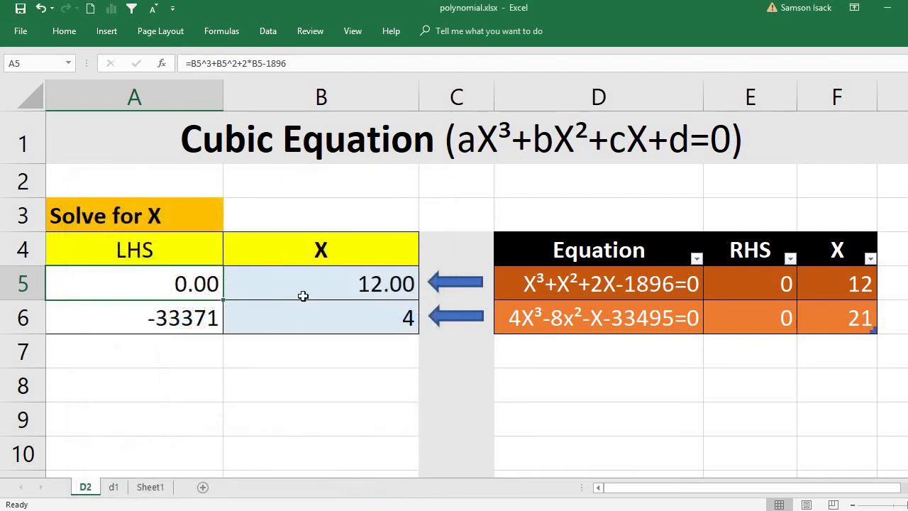
Step: Review the second equation and its known X, and set the trial X in B6 to 0
click(295, 318)
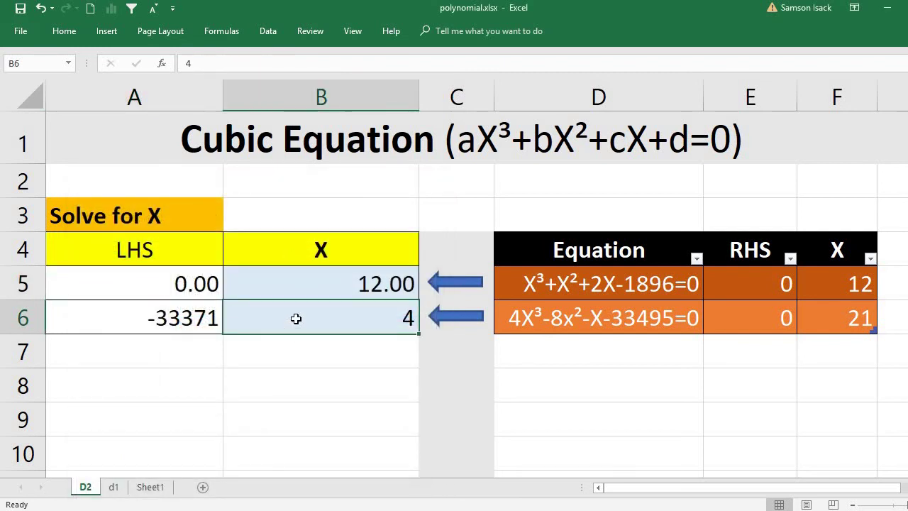
click(549, 320)
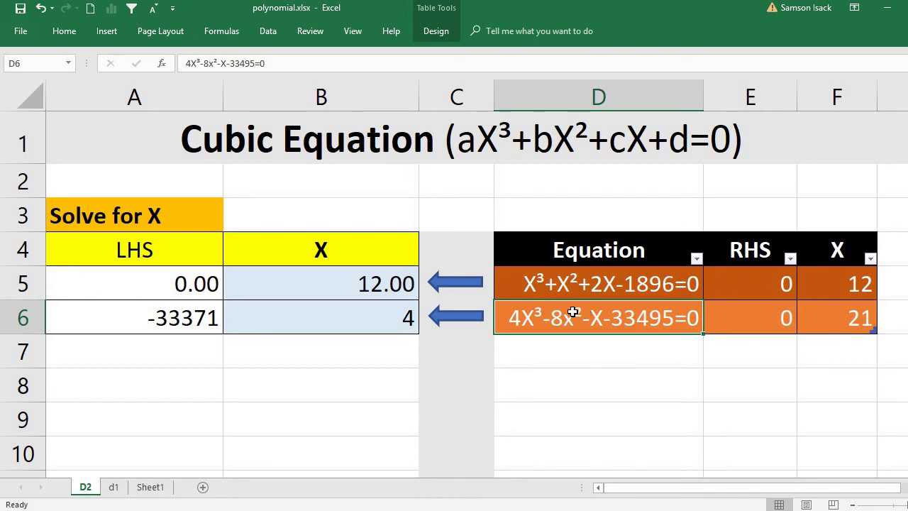
click(851, 326)
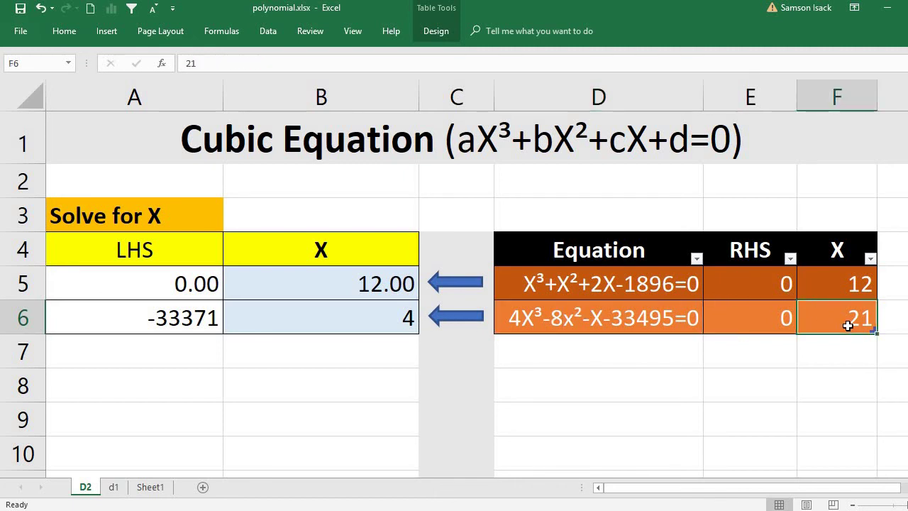
click(213, 327)
click(357, 320)
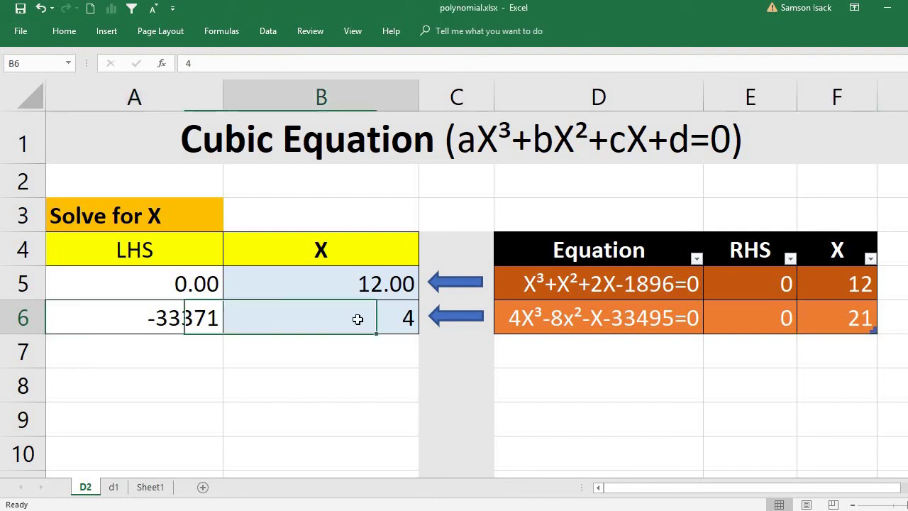
text(0)
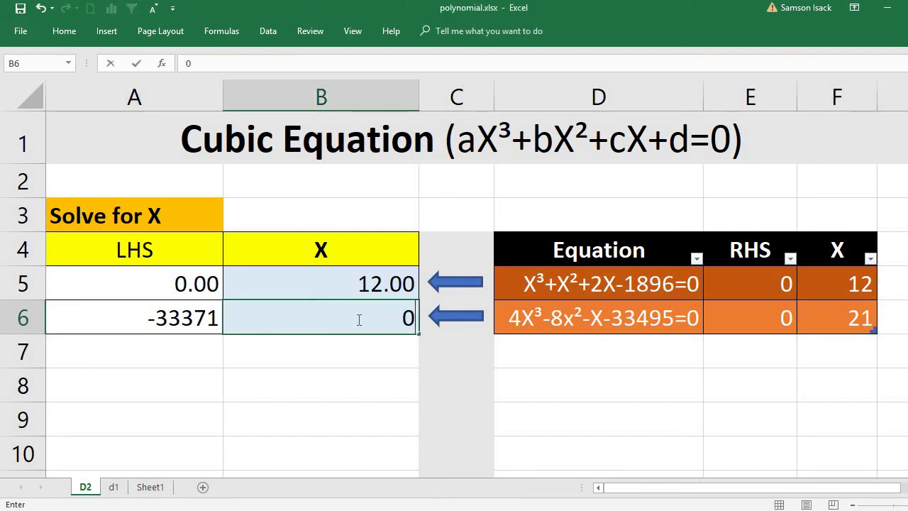
click(190, 319)
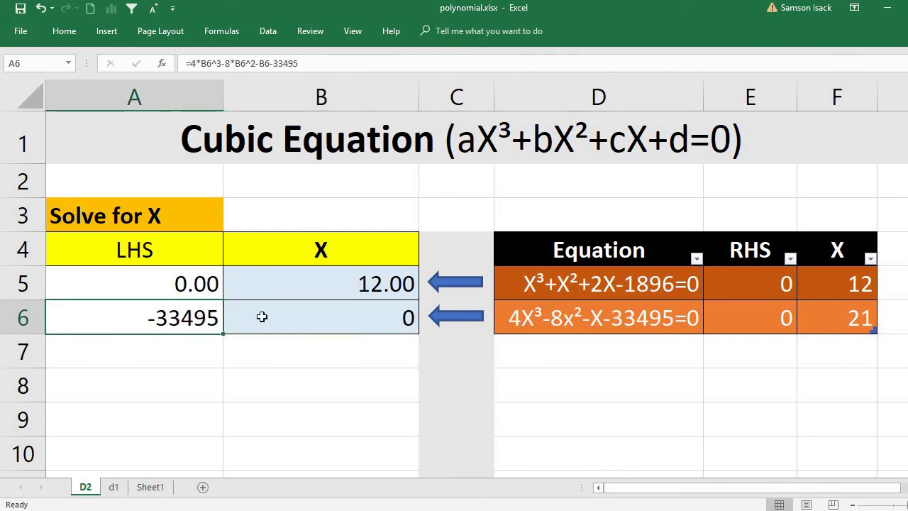
Step: Examine the second equation's left-hand-side formula in A6 and its references to the X cell B6
double_click(210, 325)
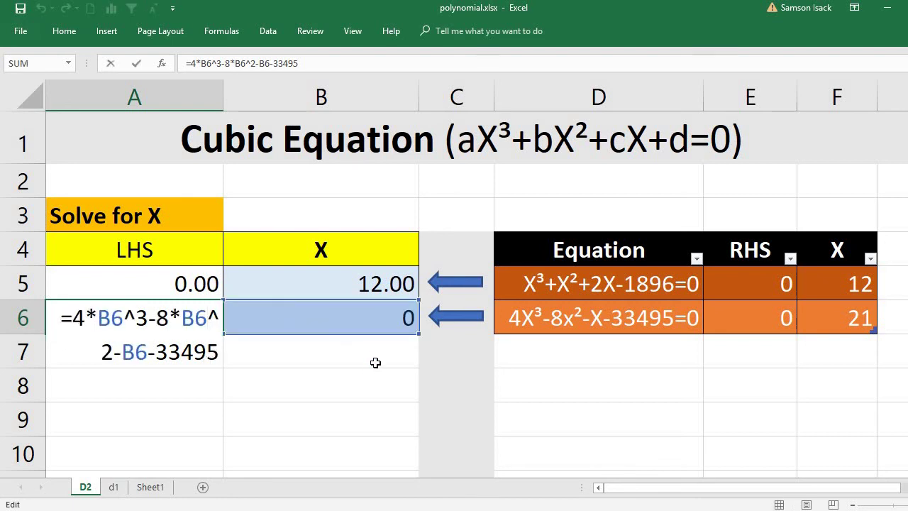
key(Return)
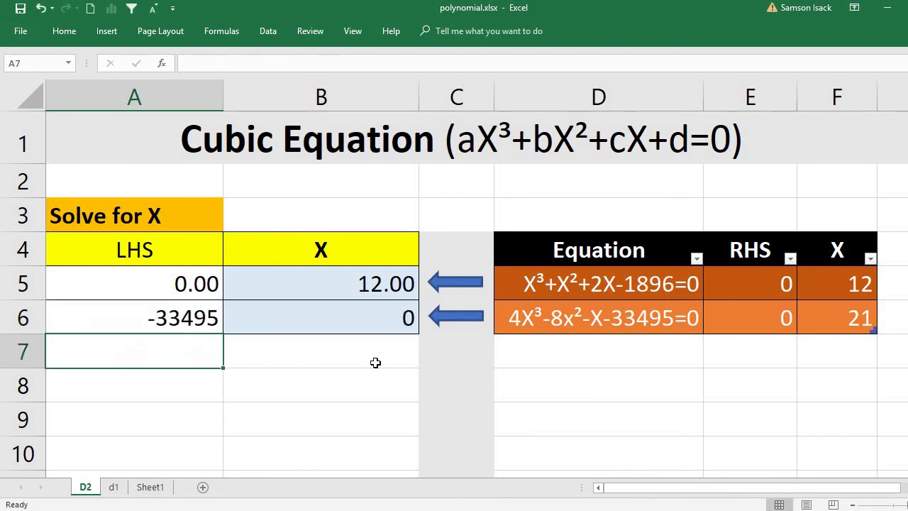
click(392, 319)
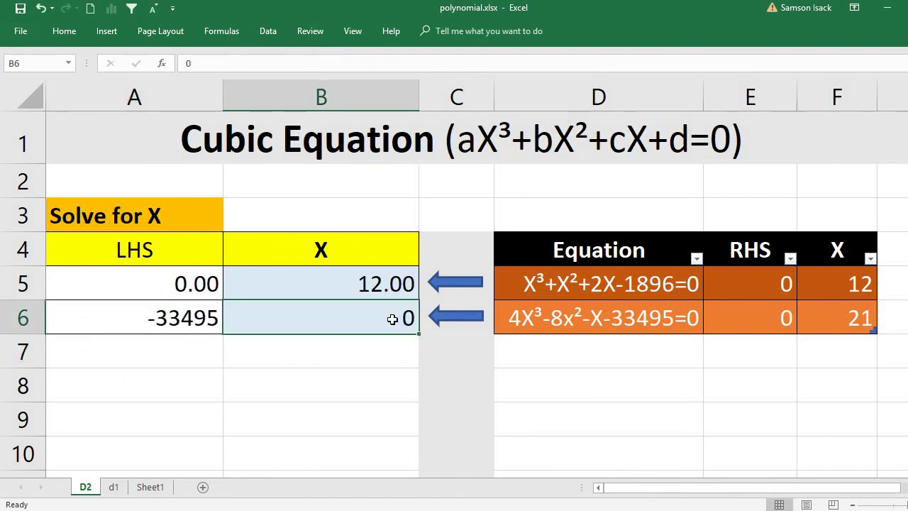
double_click(181, 317)
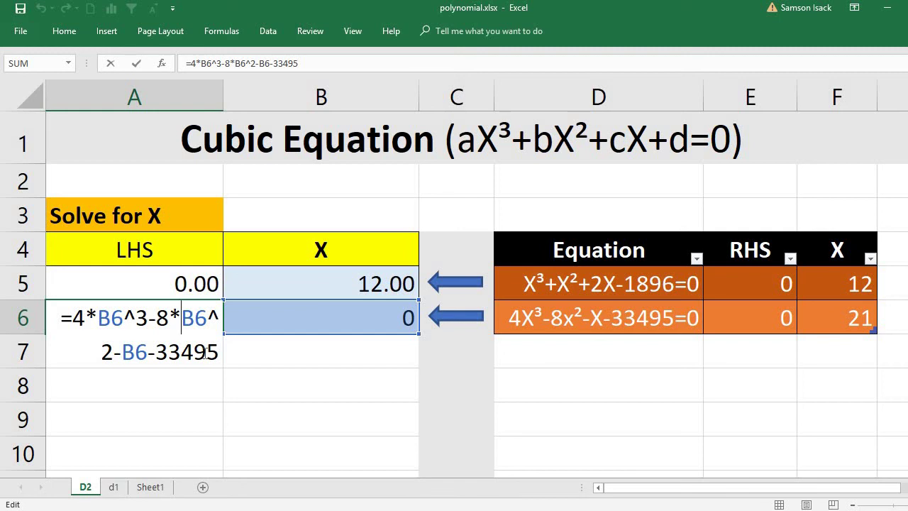
key(Return)
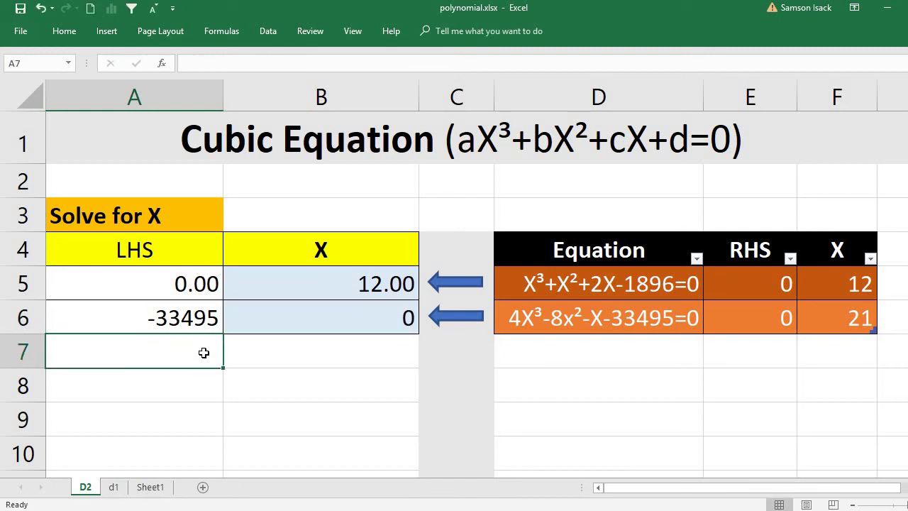
Step: Try Goal Seek on A6 with target value 0 and changing cell B6, accept the outcome and check B6
click(199, 312)
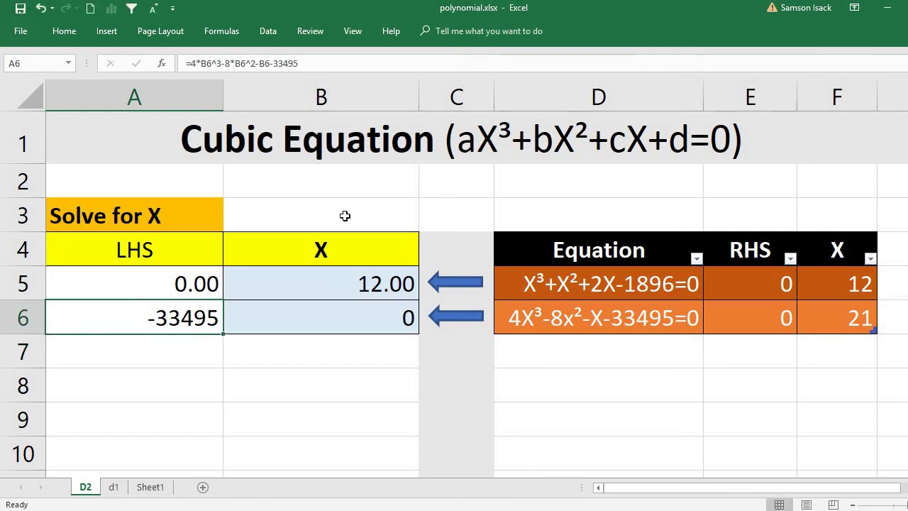
click(270, 33)
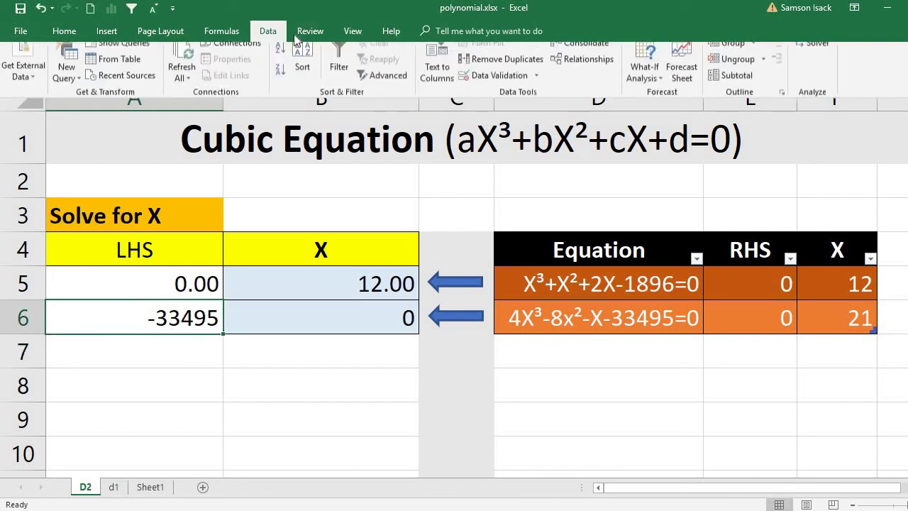
click(645, 79)
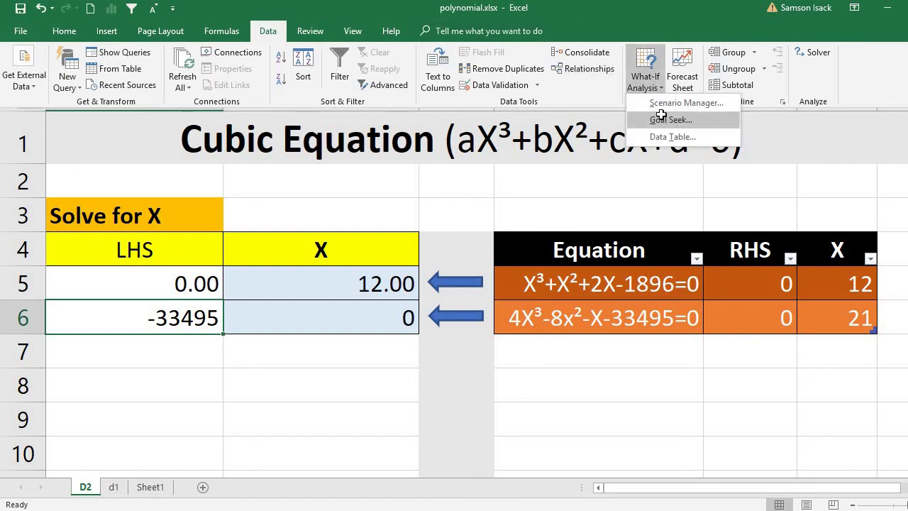
click(664, 120)
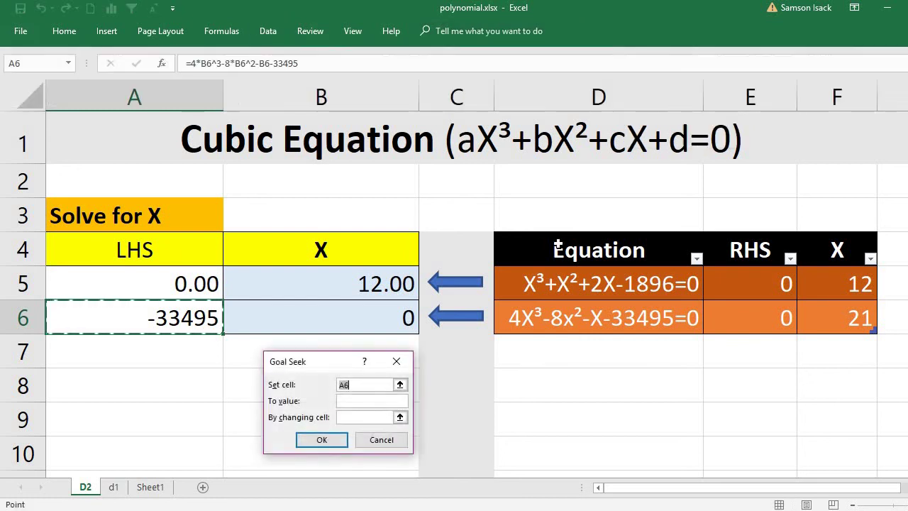
click(213, 328)
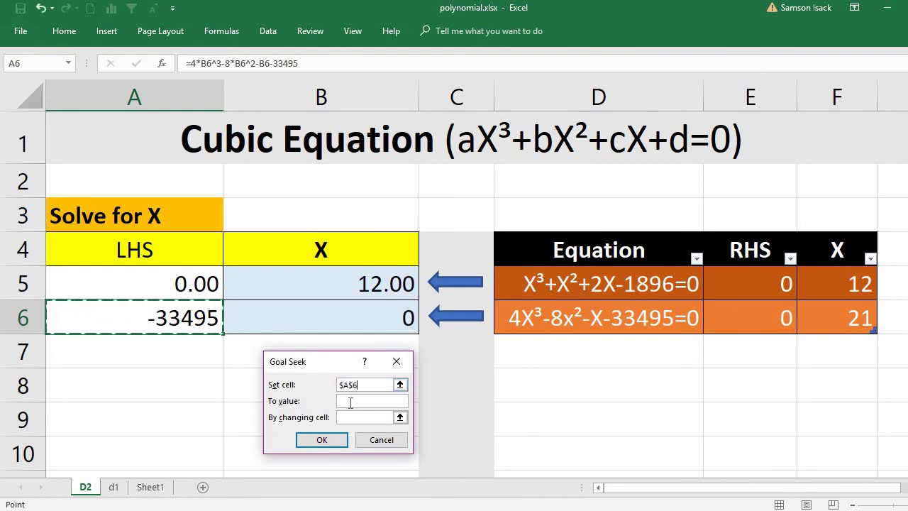
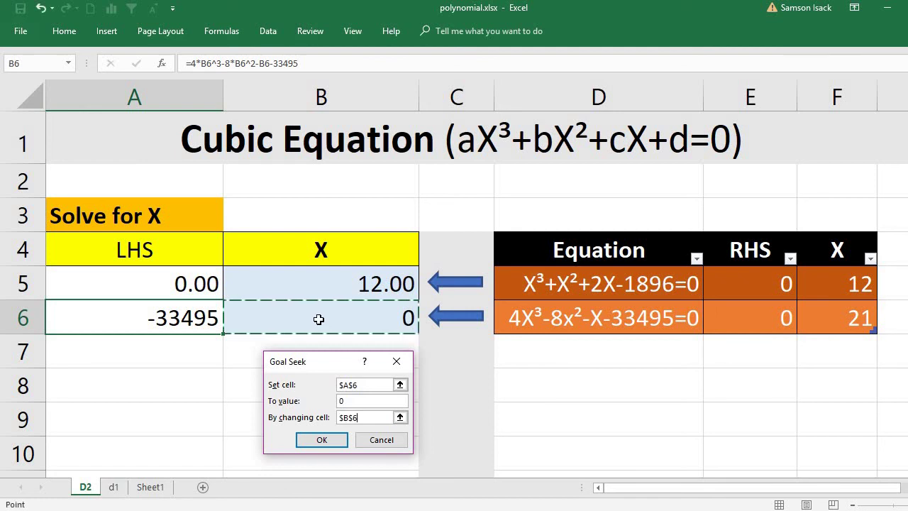
click(330, 439)
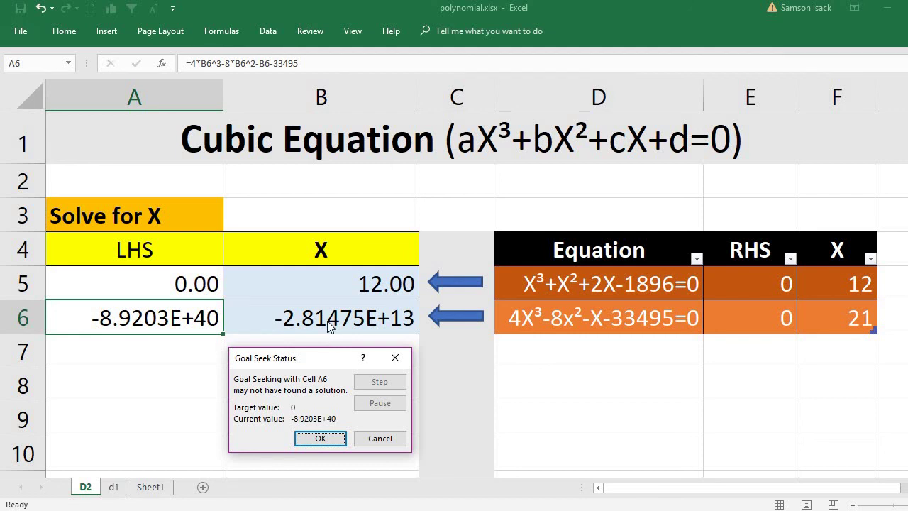
click(336, 439)
click(285, 321)
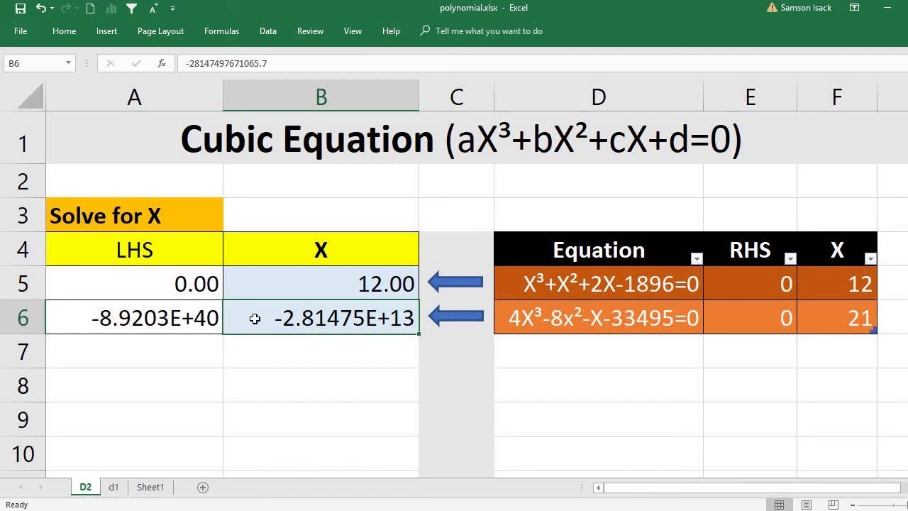
Step: Repeat Goal Seek to bring A6 to 0 by changing B6, and keep the values it returns
click(148, 326)
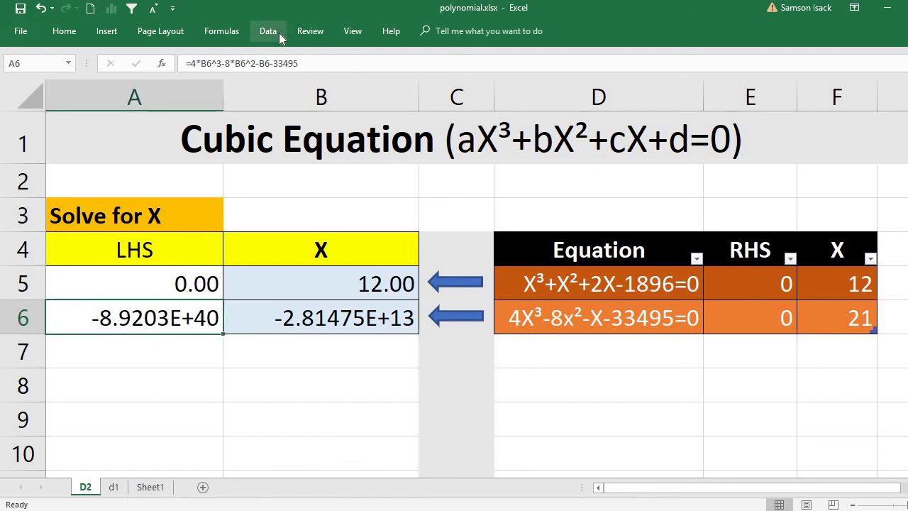
click(276, 32)
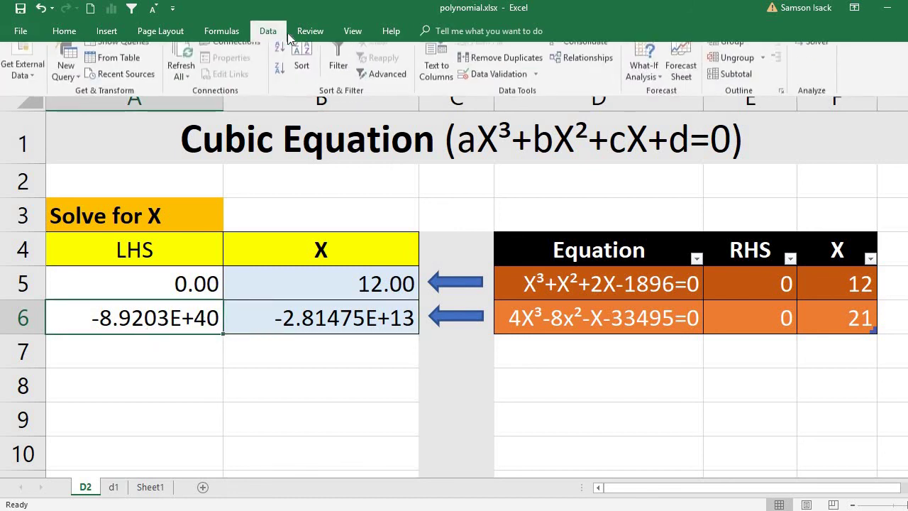
click(626, 80)
click(661, 118)
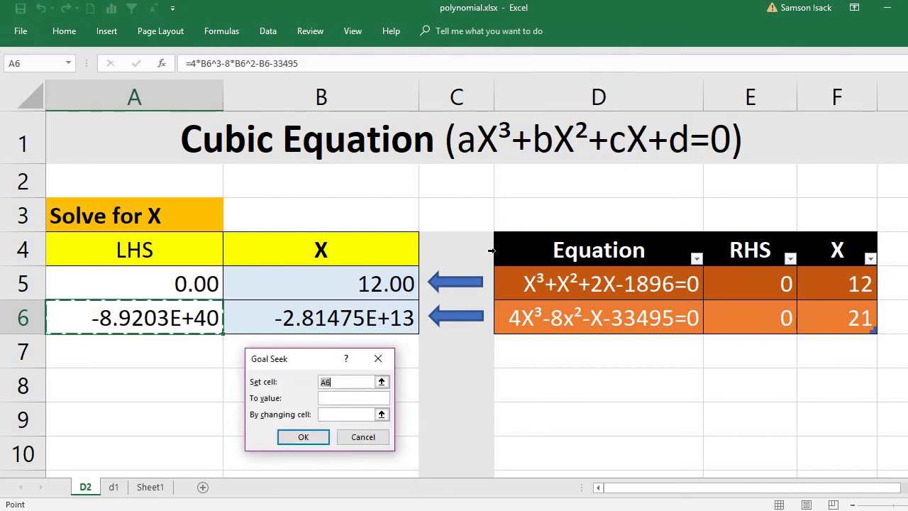
click(362, 398)
text(0)
click(360, 413)
click(334, 318)
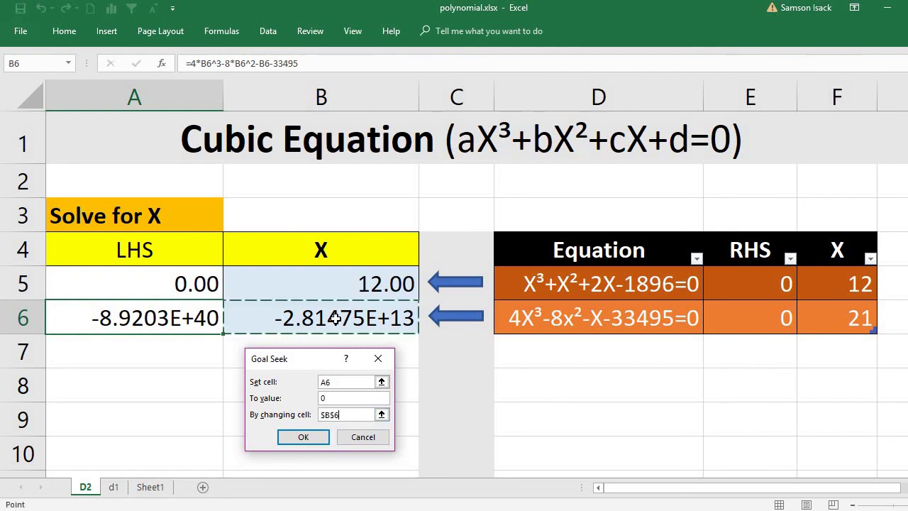
click(310, 436)
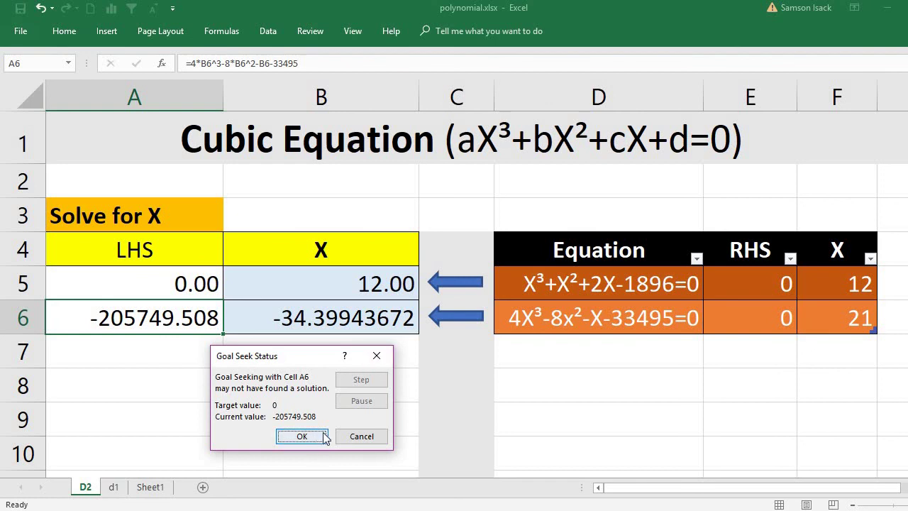
click(301, 435)
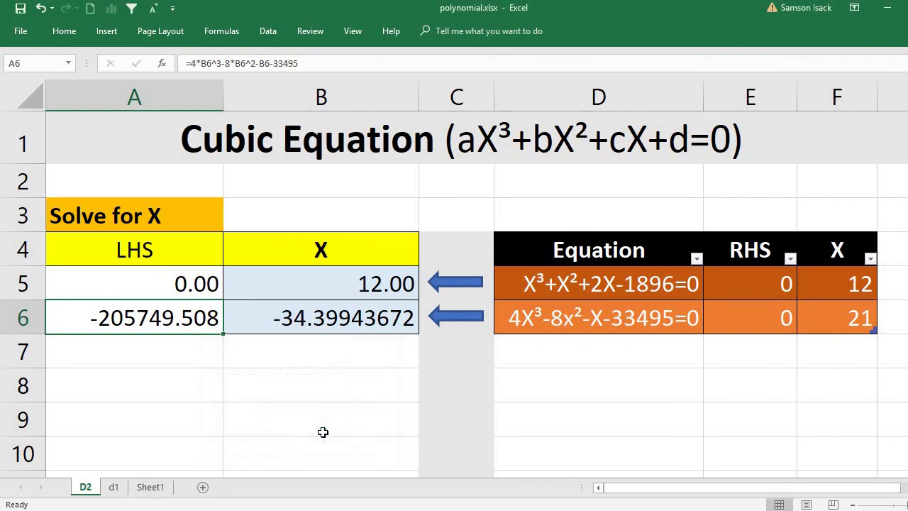
Step: Enter -34 as the new starting X for the second equation in B6
click(338, 324)
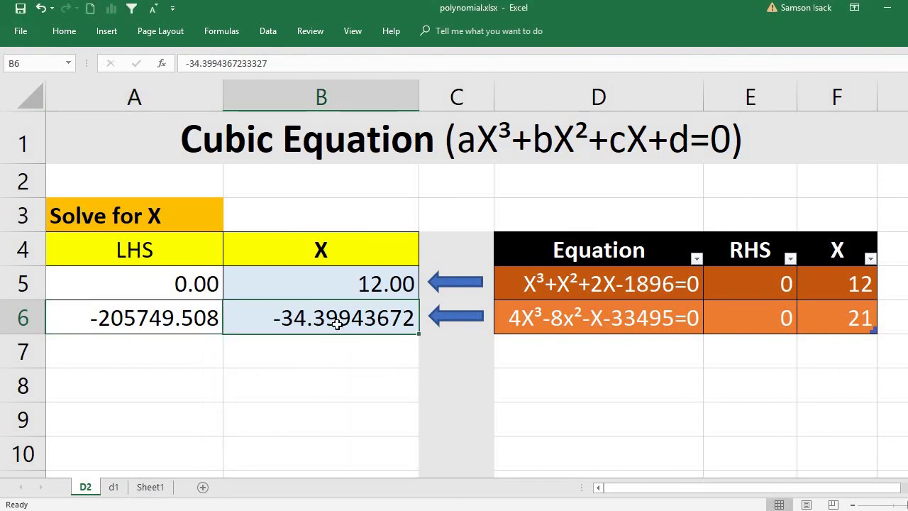
text(-34)
key(Return)
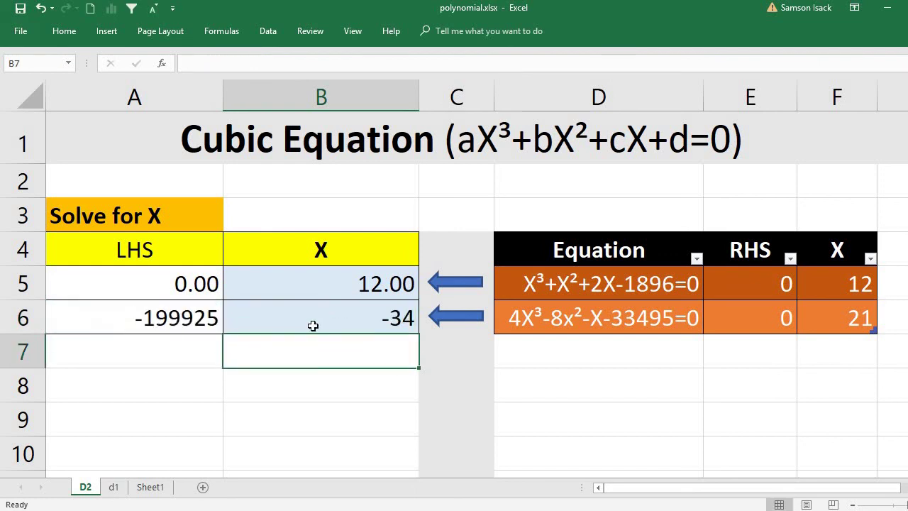
Step: Run Goal Seek from the new starting X to bring A6 to 0 by changing B6, and keep the solution
click(198, 317)
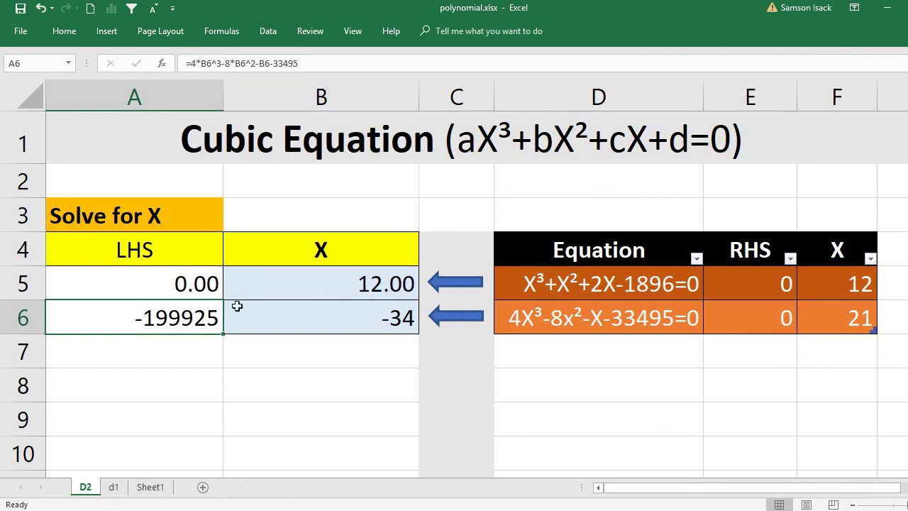
click(260, 32)
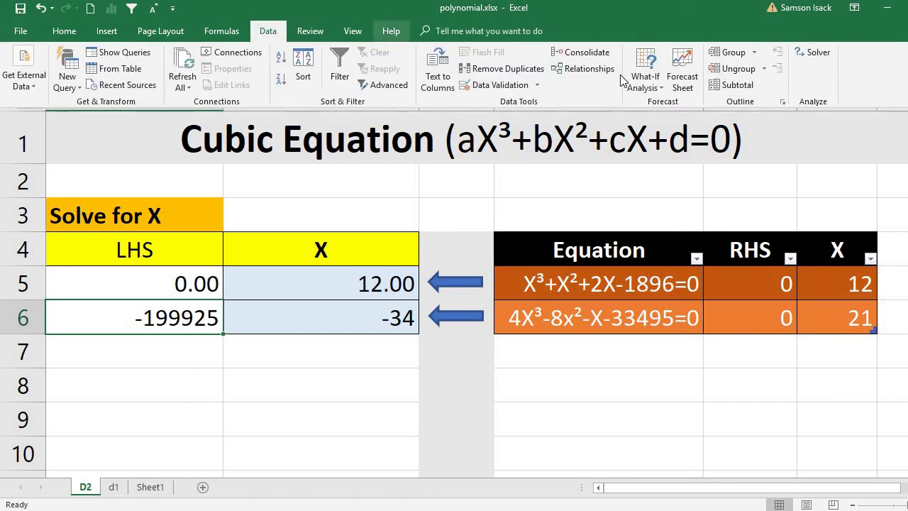
click(644, 78)
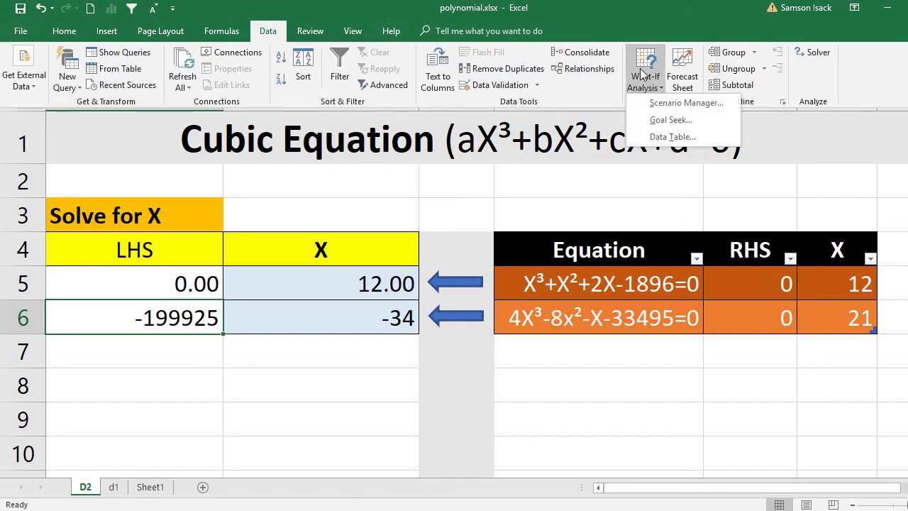
click(668, 119)
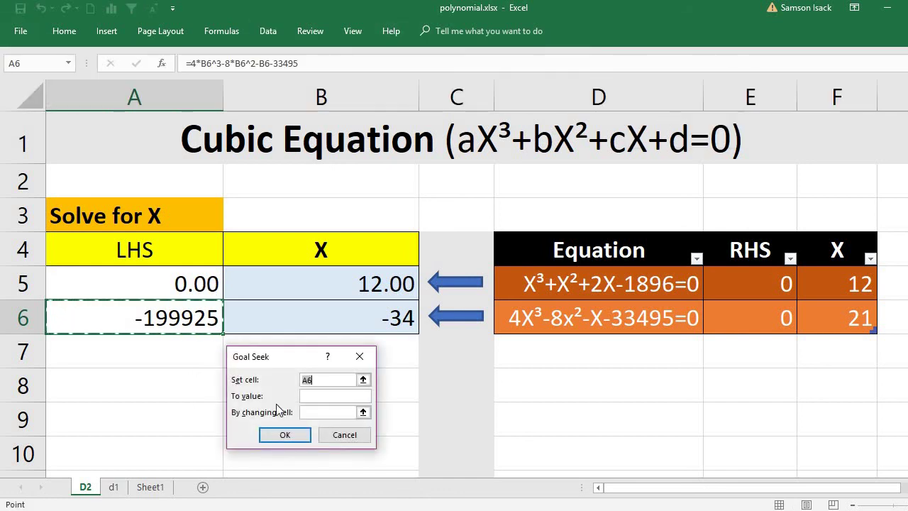
click(317, 396)
text(0)
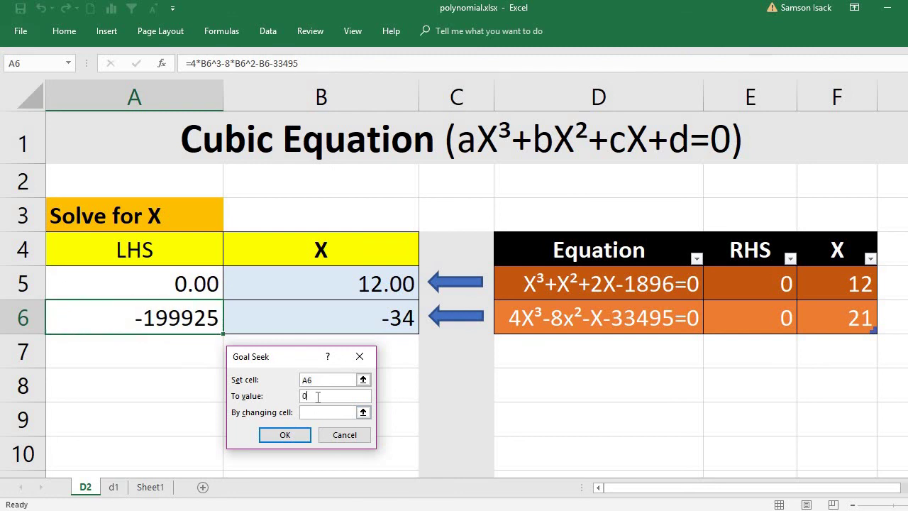
click(318, 412)
click(382, 318)
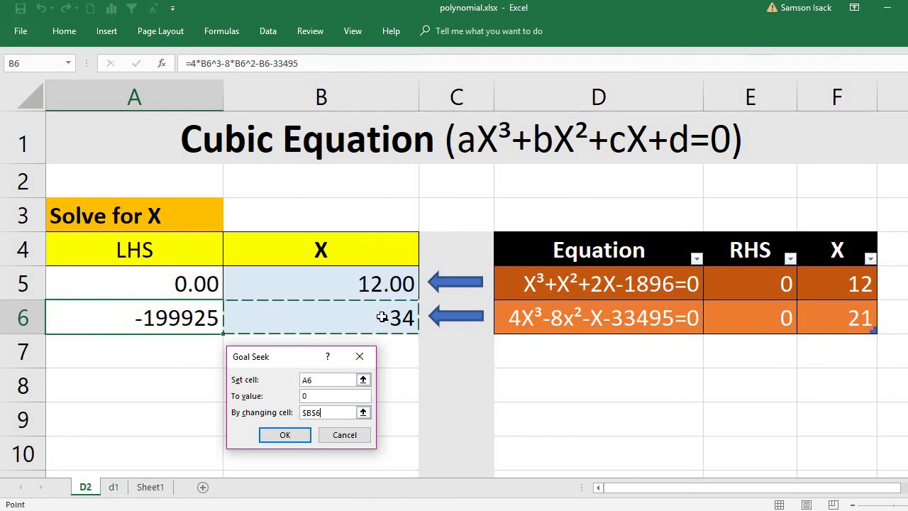
click(298, 435)
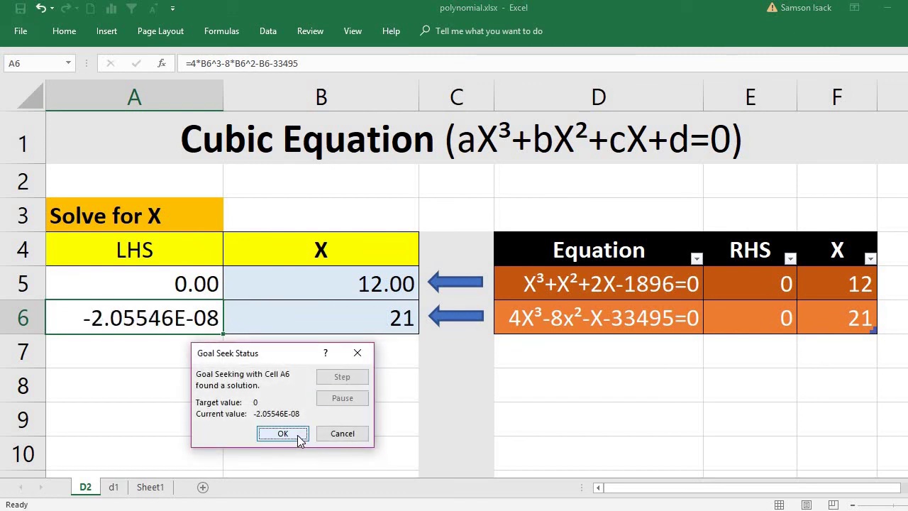
click(296, 435)
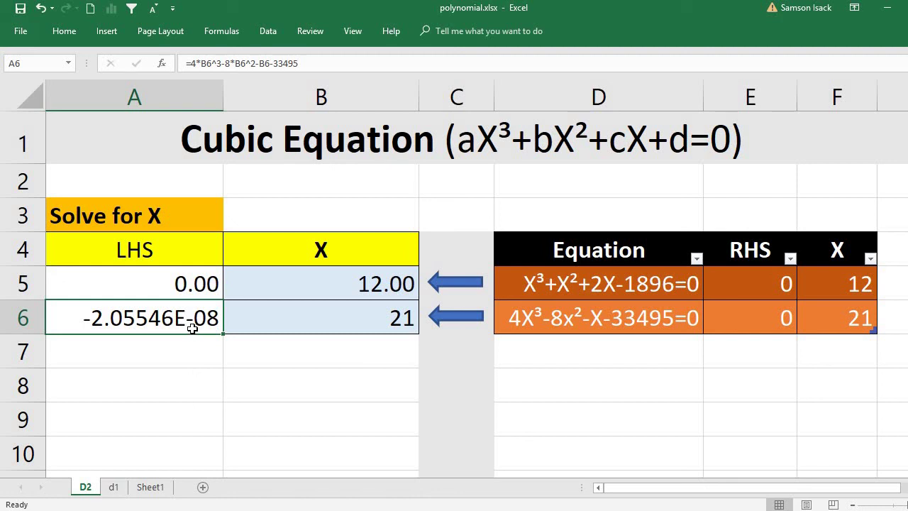
Step: Format the second equation's left-hand-side result in A6 with the Number category and check cells B6 and A6
right_click(192, 328)
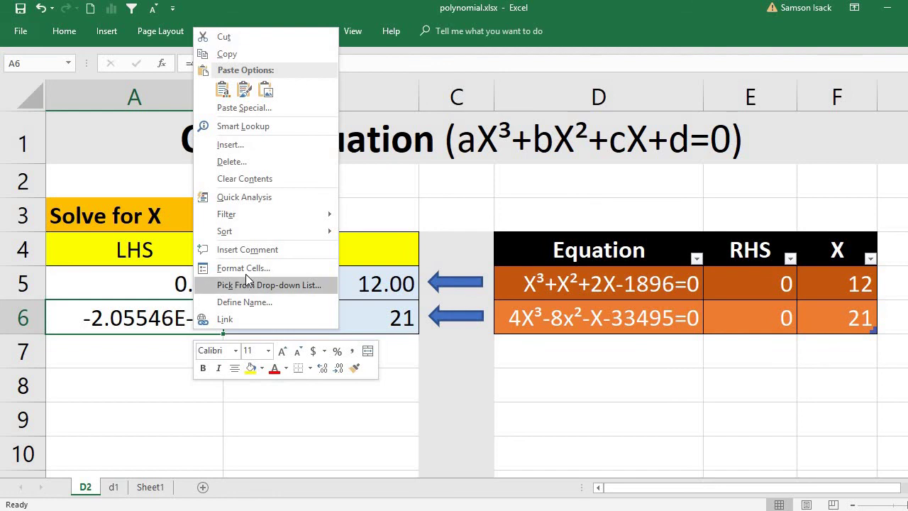
click(243, 268)
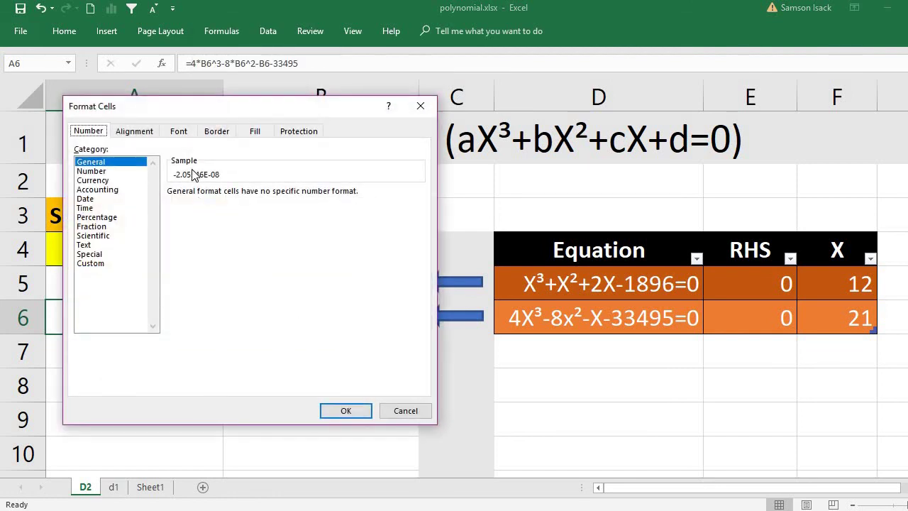
click(107, 172)
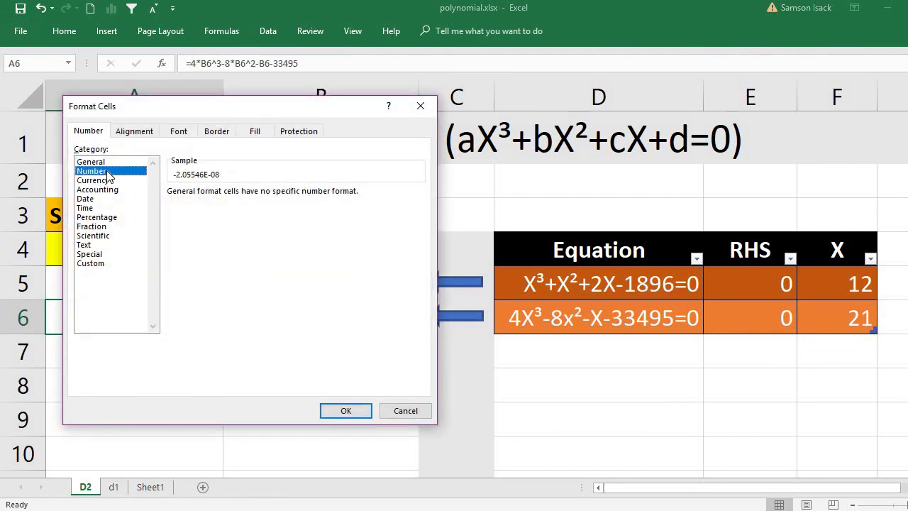
click(345, 411)
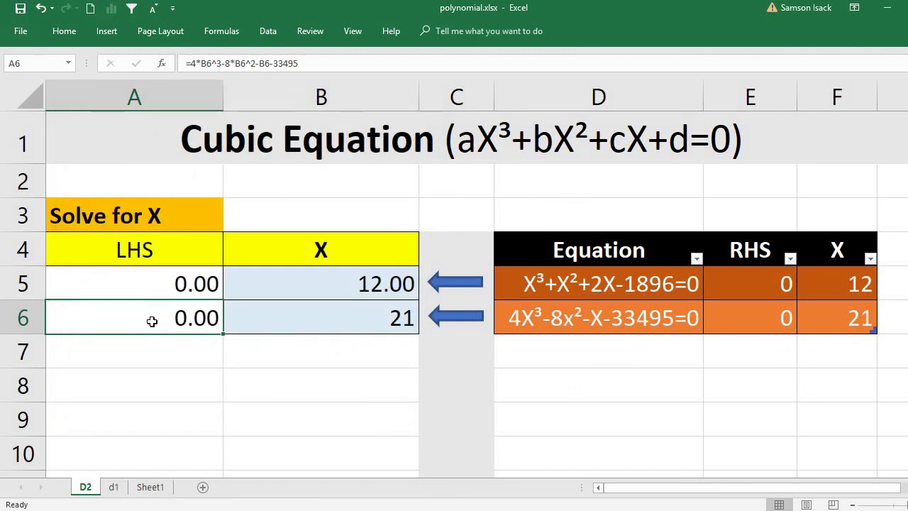
click(236, 322)
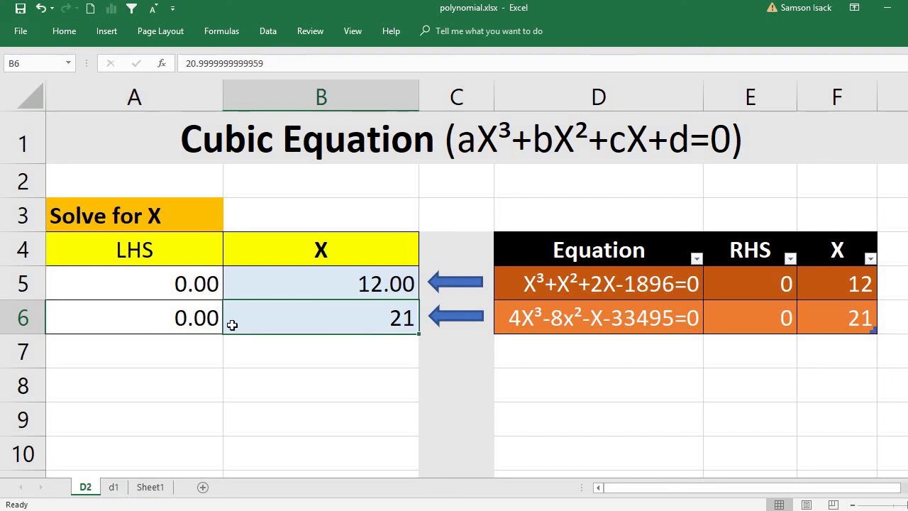
click(149, 327)
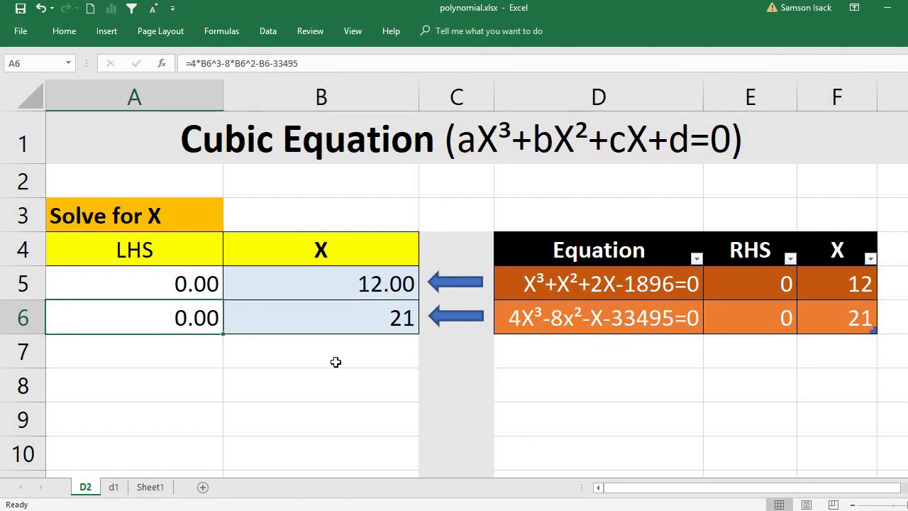